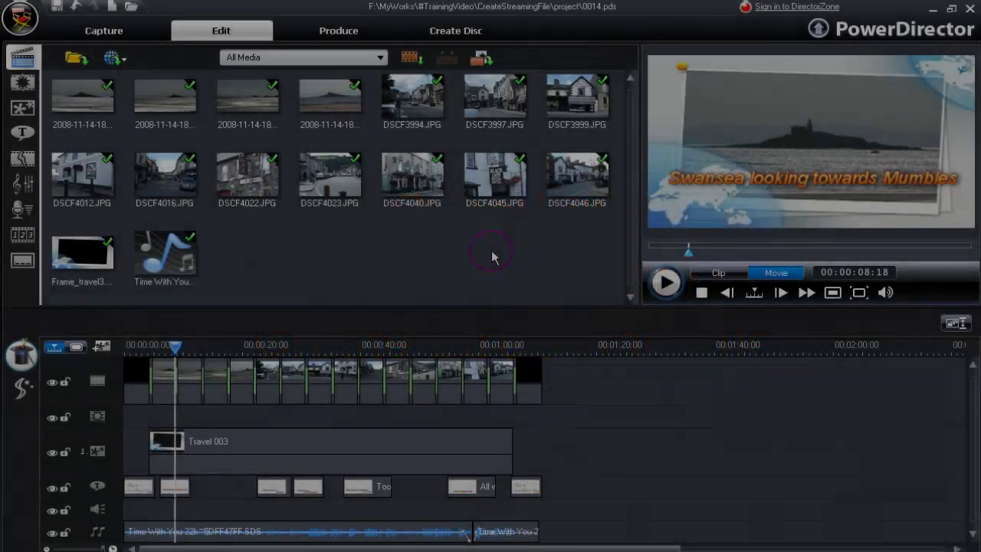
Switch to the Produce tab for the travel project 0014.pds.
click(491, 250)
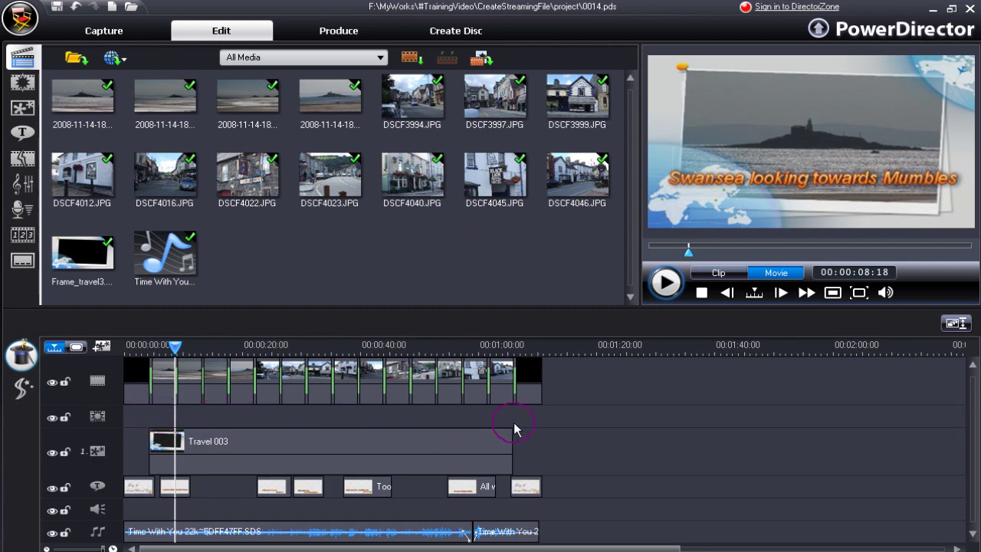
Choose Create a Streaming File and continue to the streaming format step.
click(341, 32)
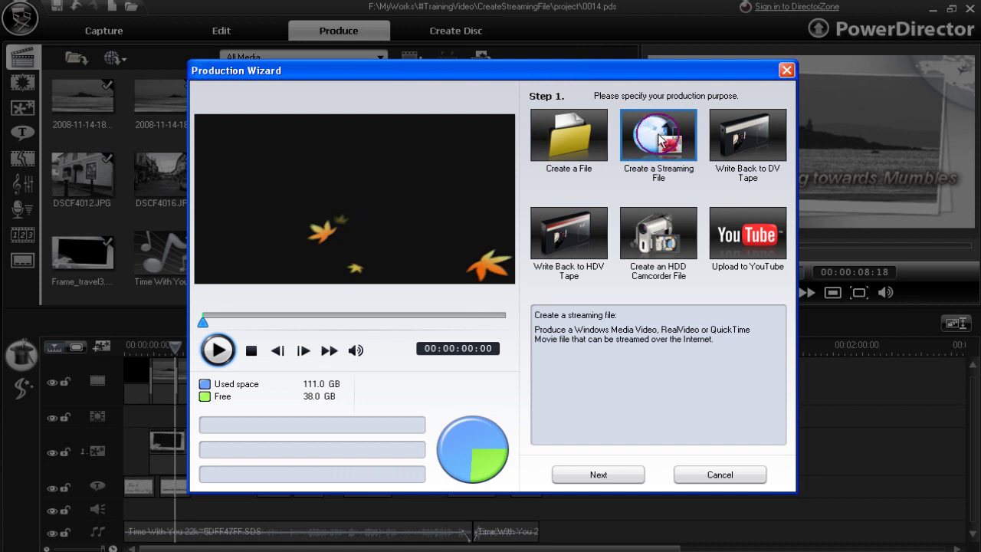
click(599, 475)
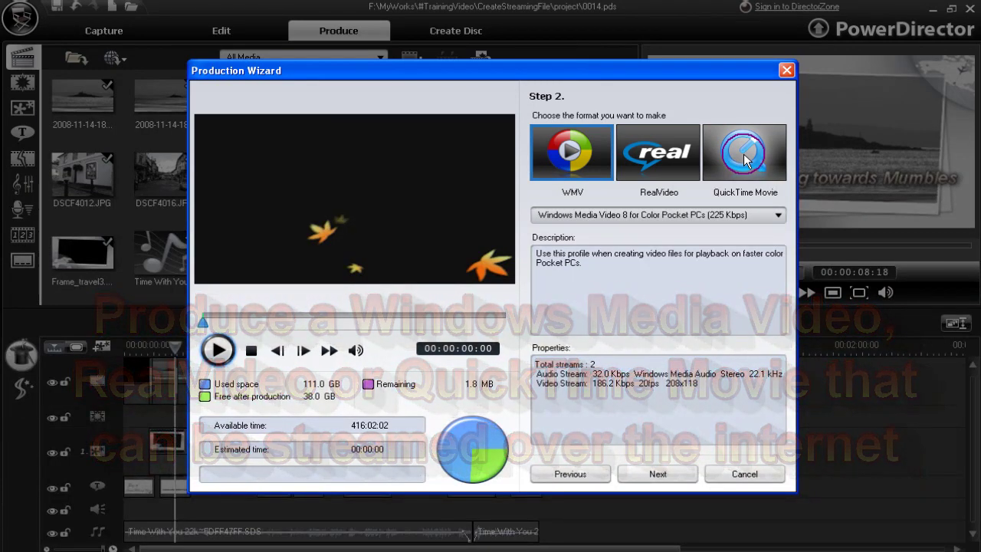
Select QuickTime Movie using the QuickTime High Quality profile in the Default category.
click(755, 163)
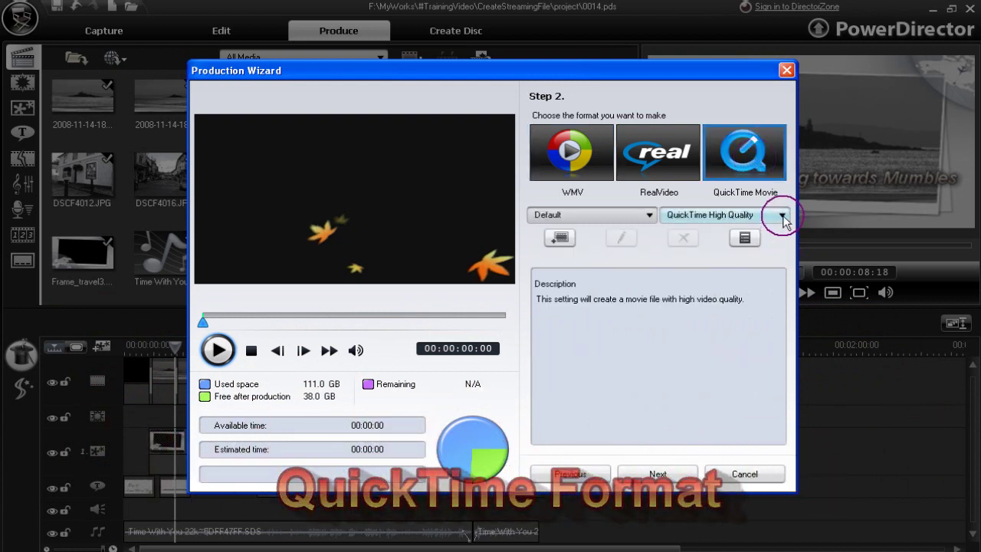
click(782, 216)
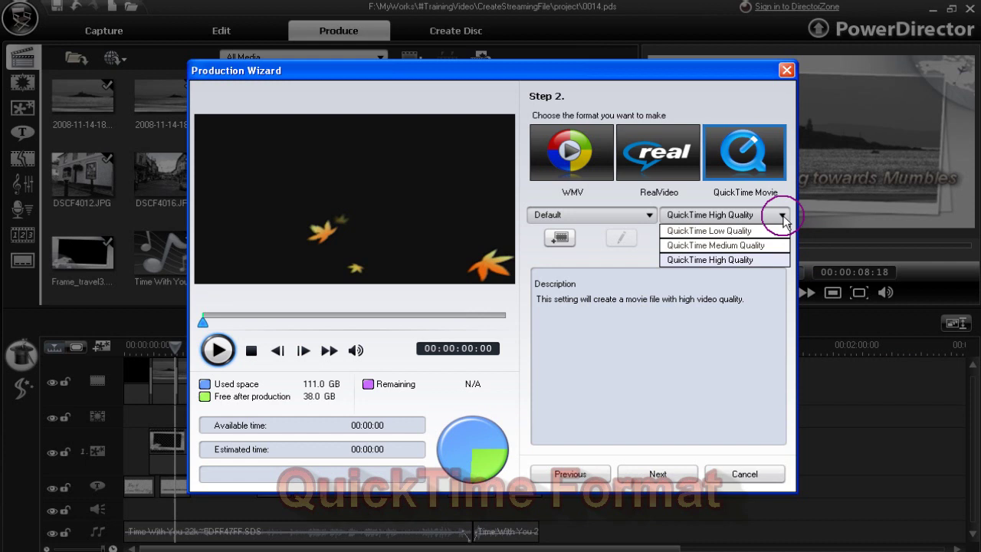
click(759, 260)
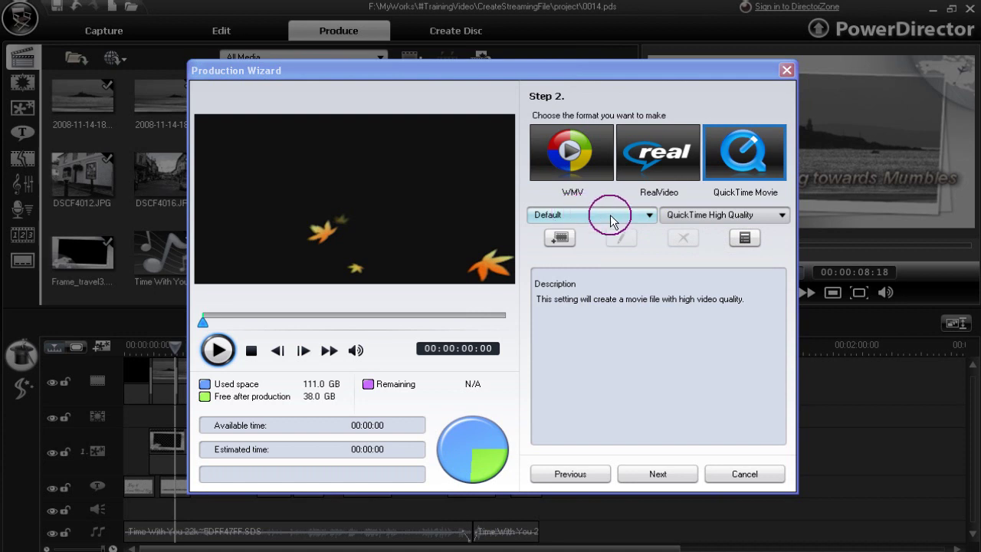
click(651, 220)
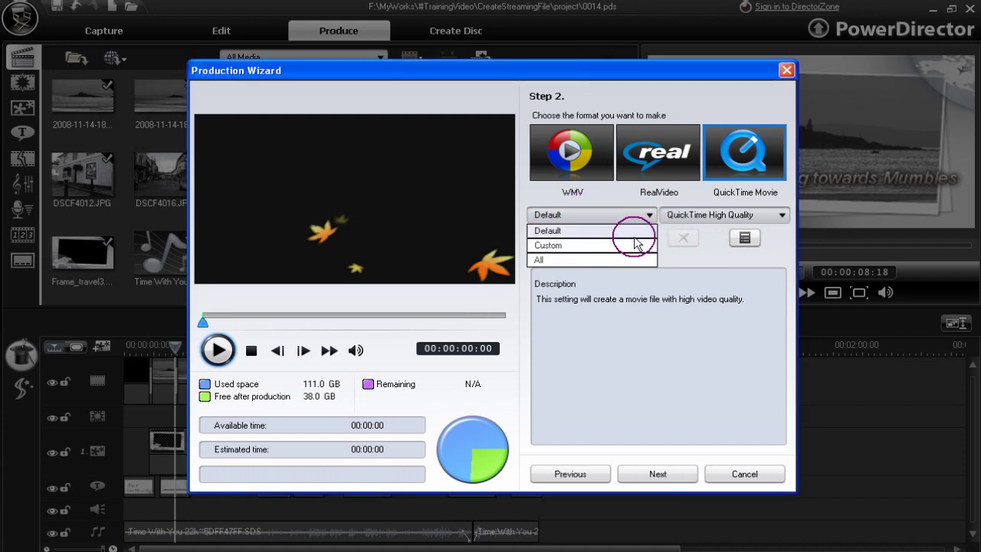
click(586, 261)
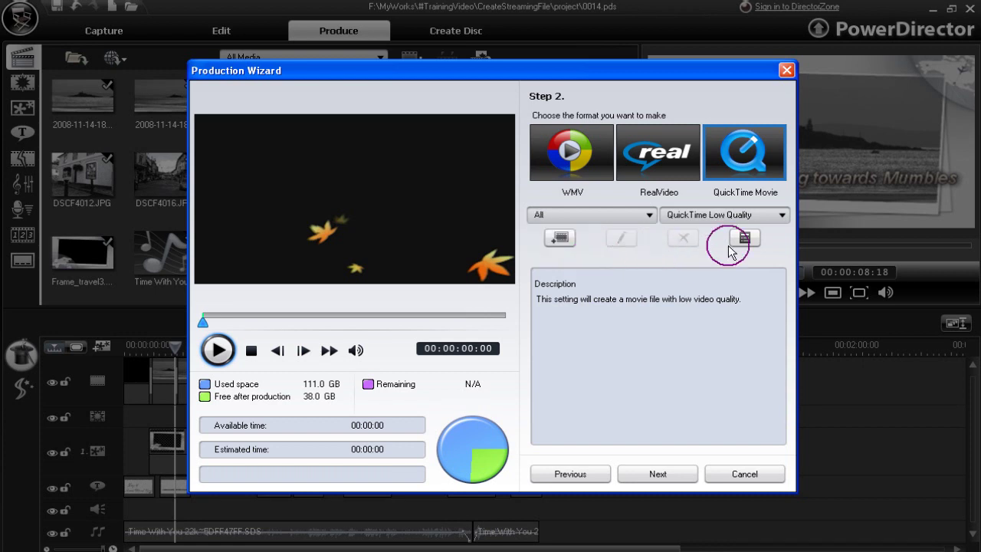
click(783, 216)
click(766, 255)
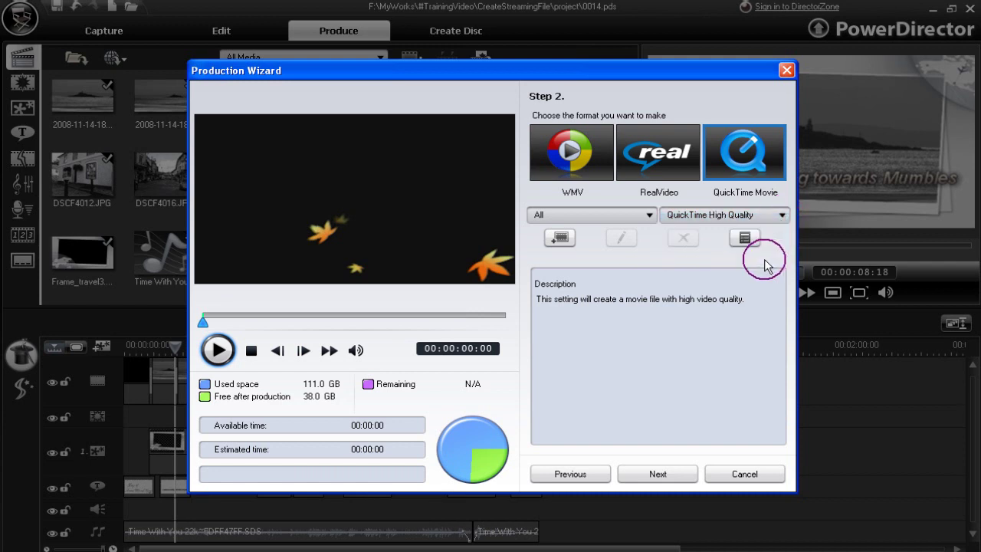
click(636, 218)
click(648, 234)
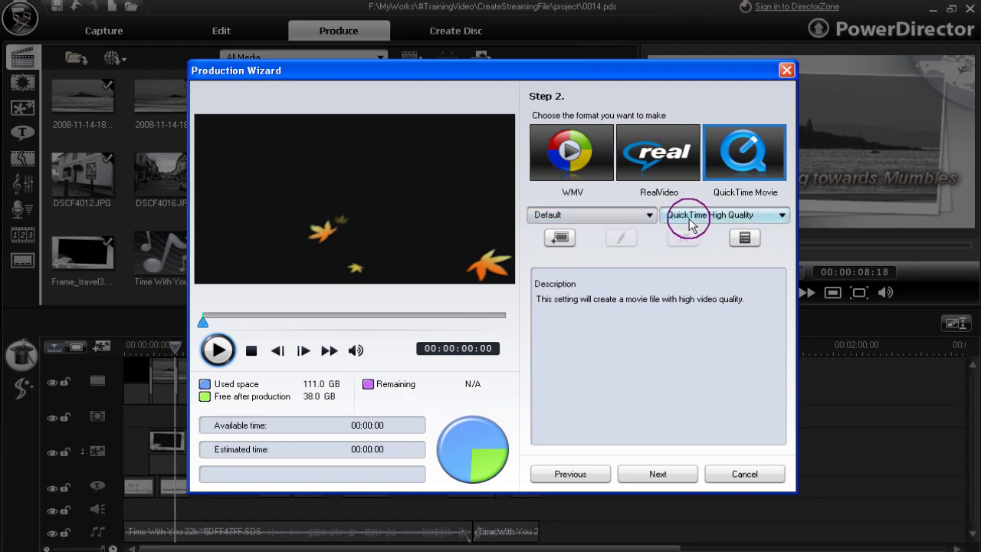
Create a custom QuickTime profile: Best Compression Codec, 640x360, Video Codec Type, Lossless Quality.
click(561, 239)
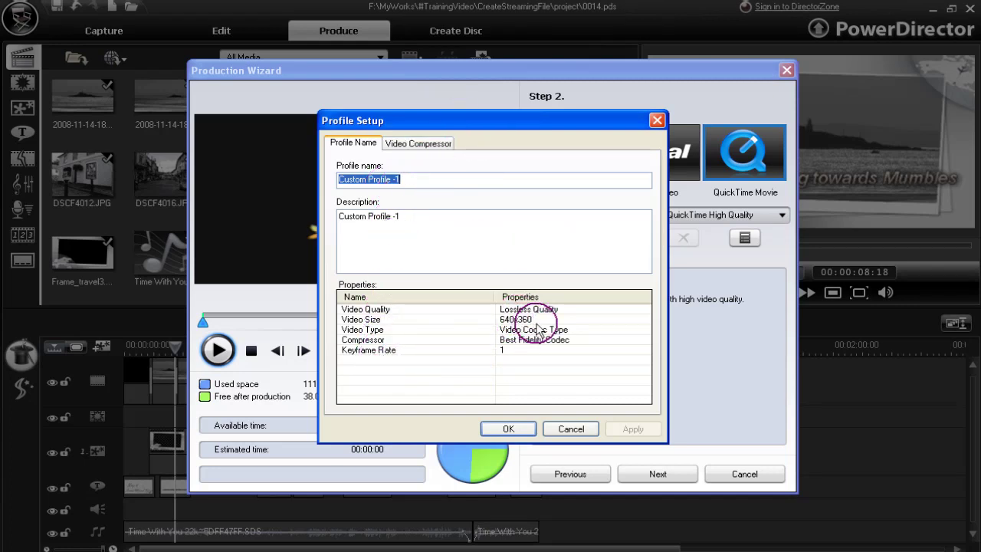
click(422, 145)
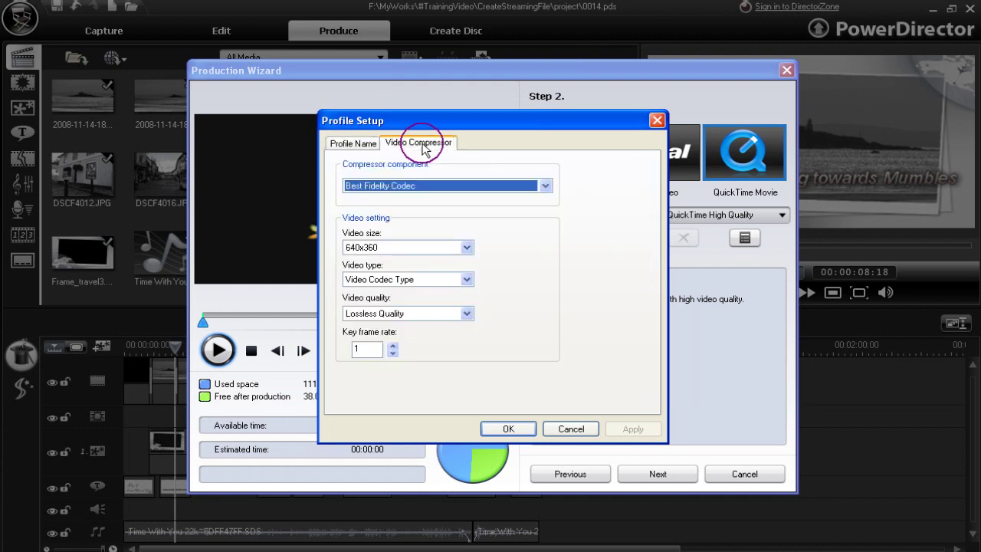
click(546, 187)
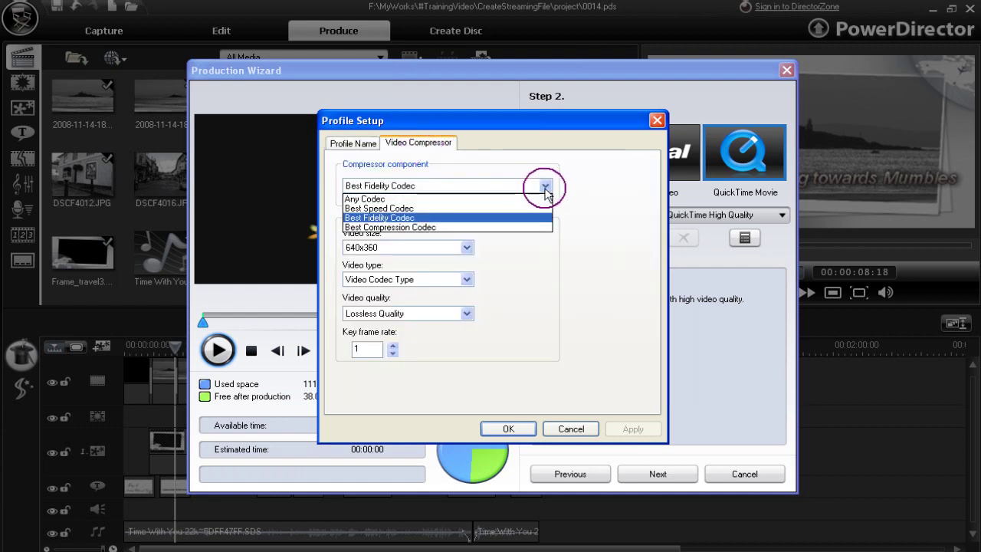
click(500, 228)
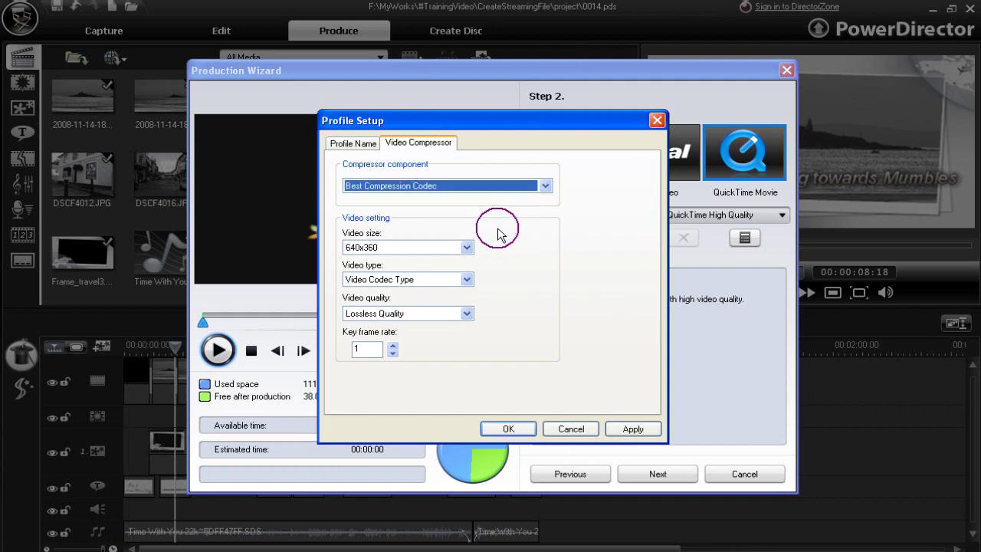
click(467, 248)
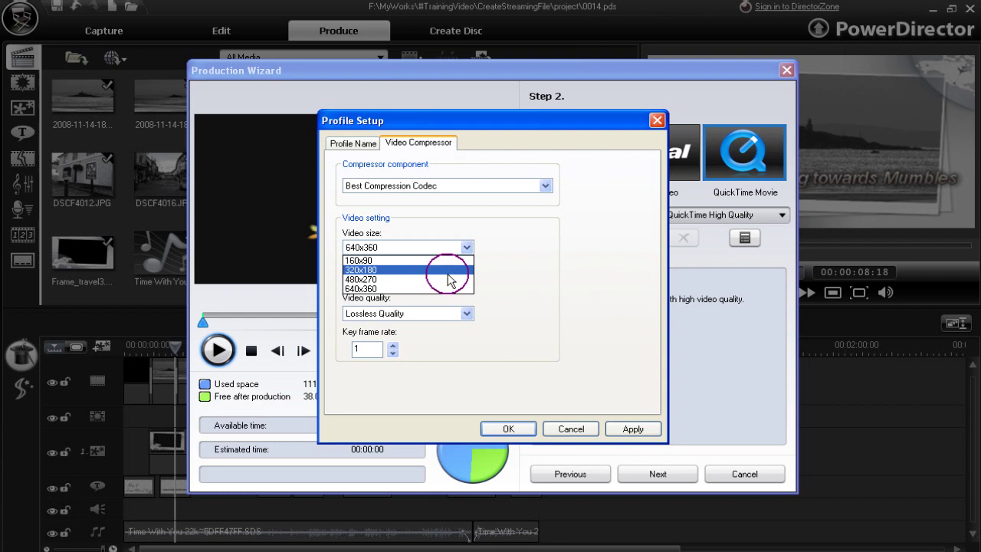
click(531, 248)
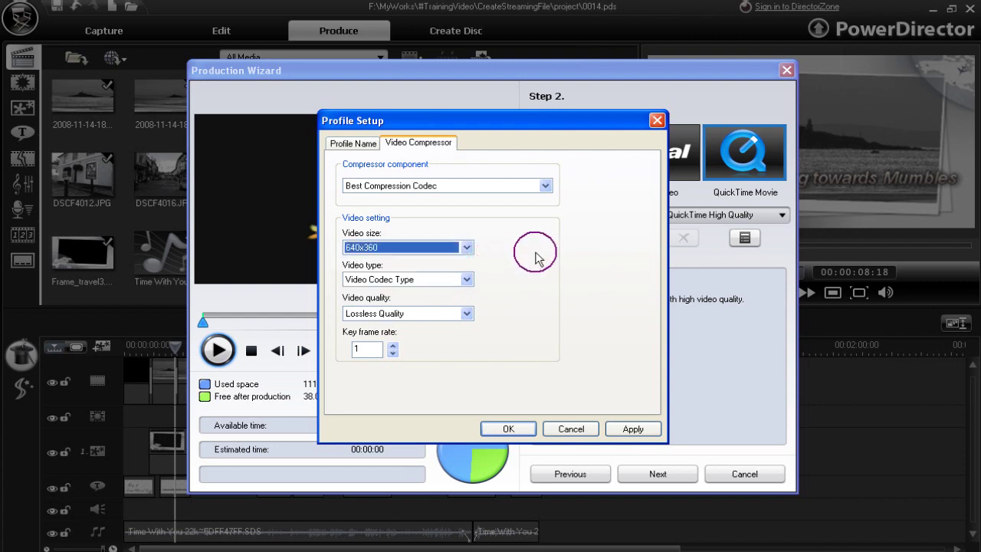
click(467, 280)
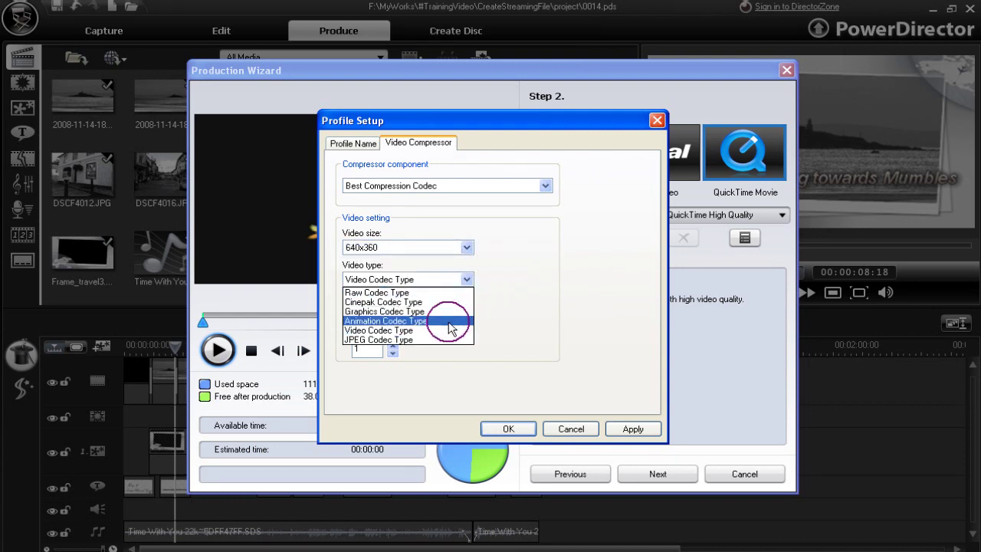
click(519, 329)
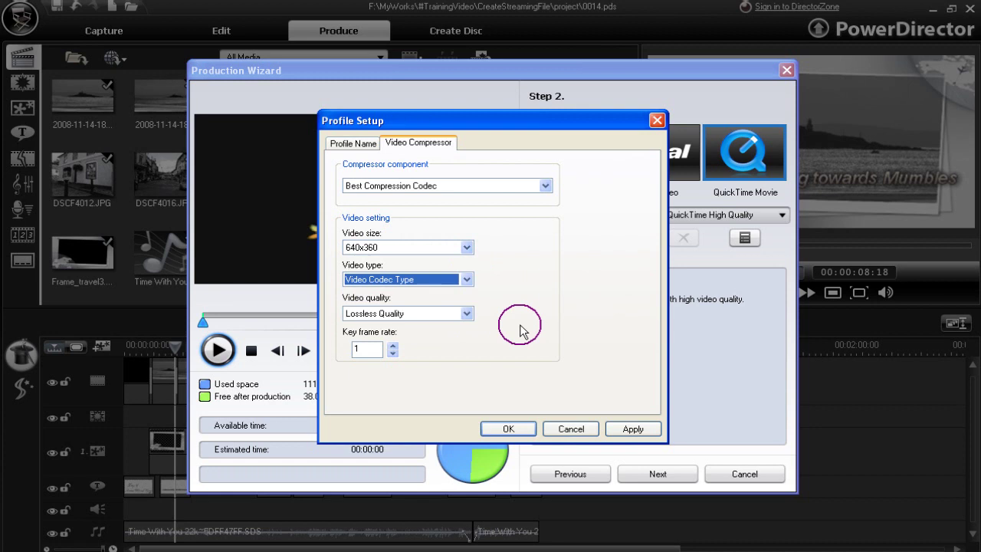
click(468, 315)
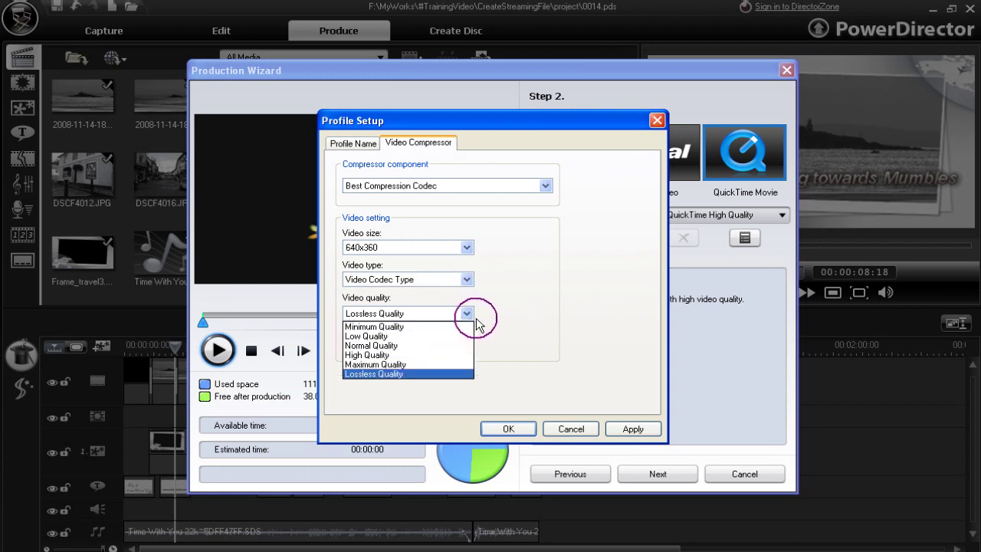
click(519, 329)
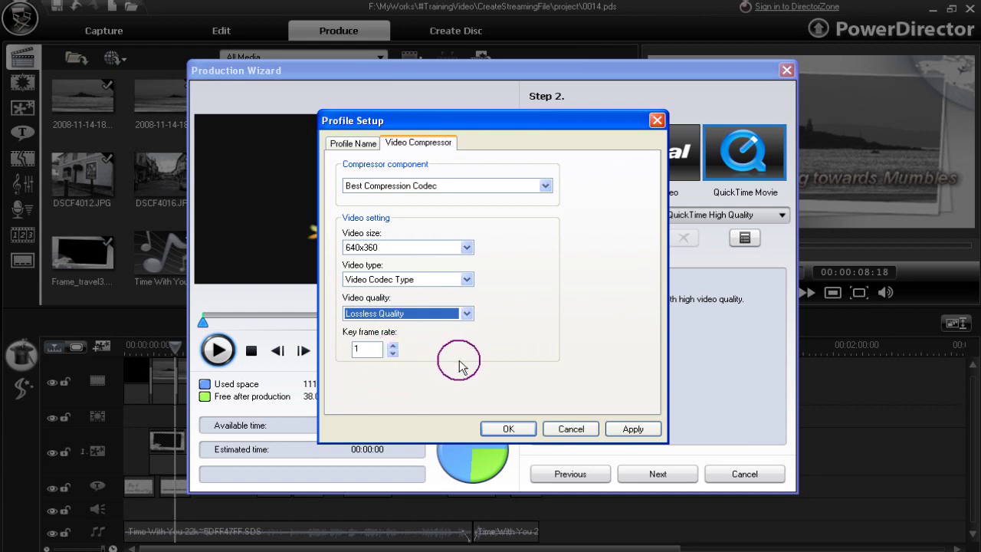
click(508, 429)
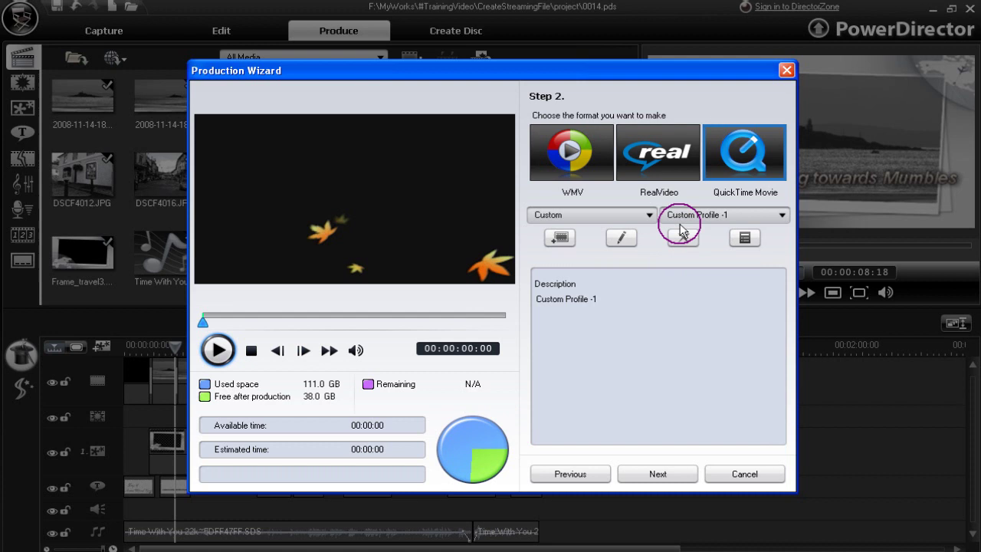
Save Custom Profile -2 with the description 'Best Compression Codec' and review its settings.
click(745, 239)
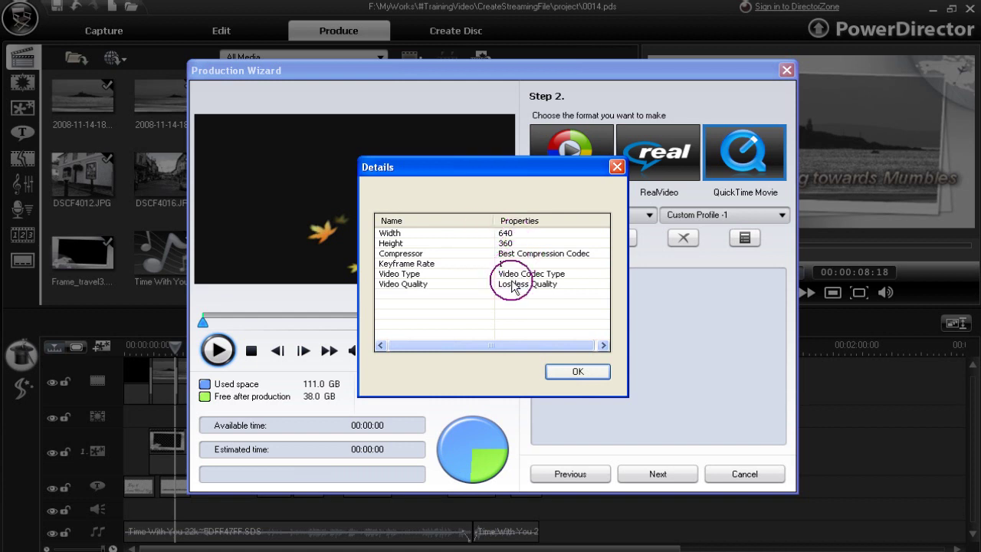
click(577, 373)
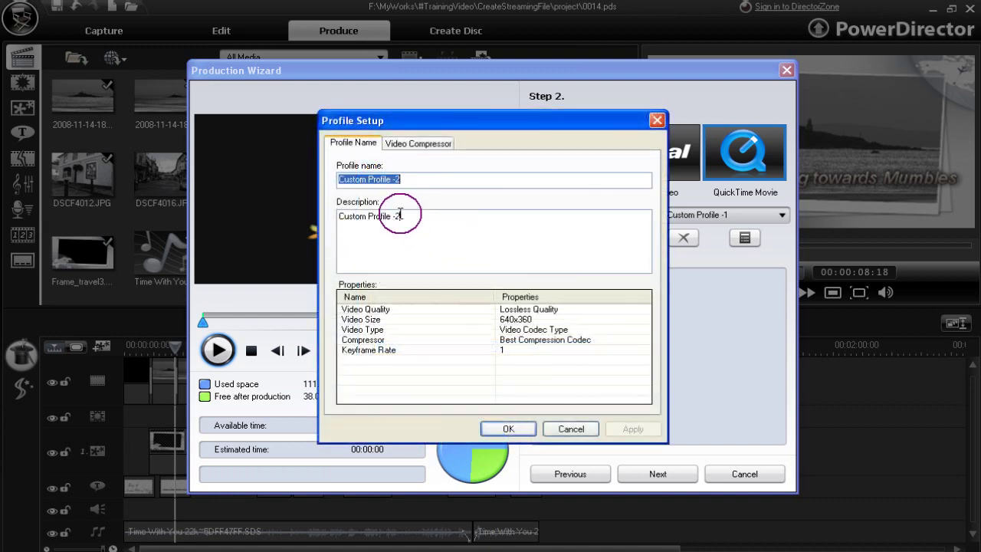
drag(407, 216, 306, 213)
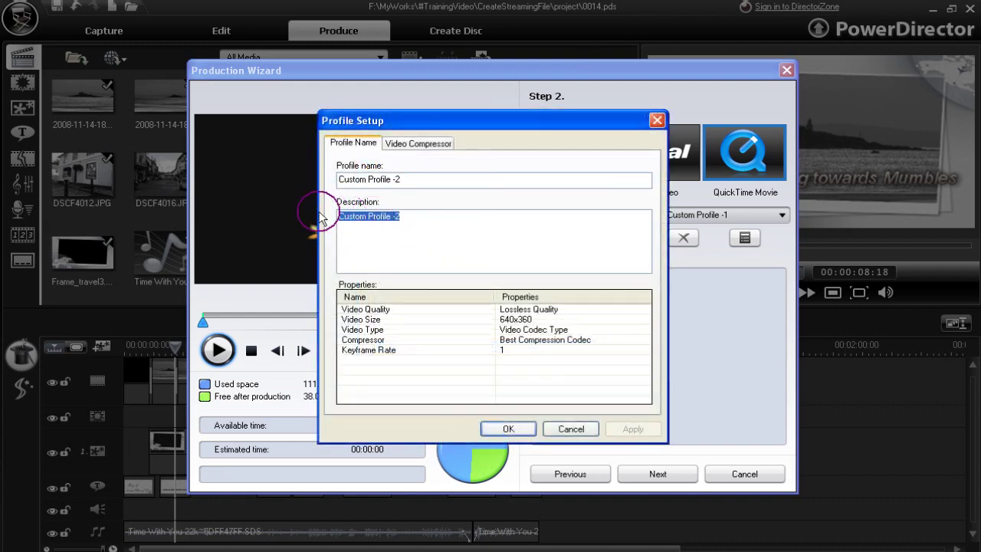
text(Best Compression Codec)
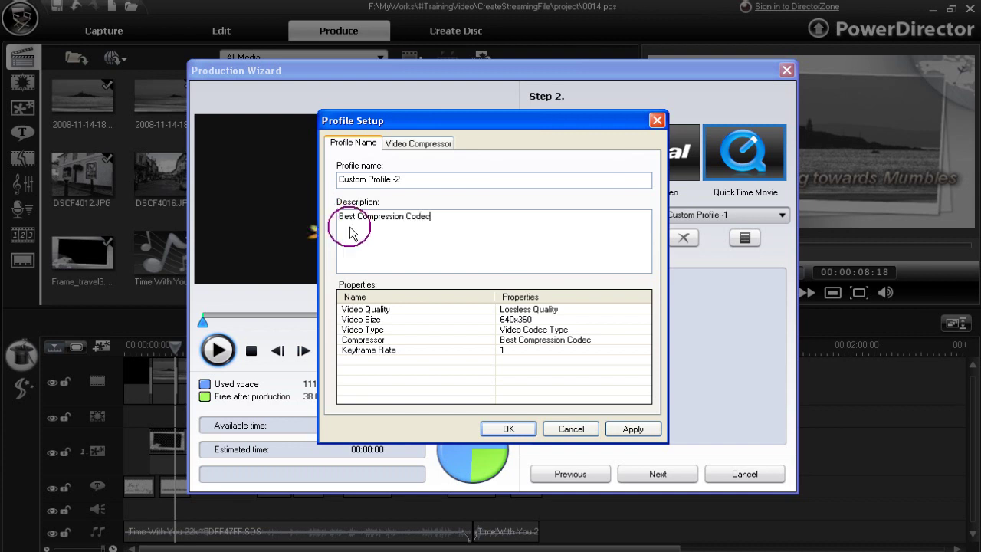
click(507, 431)
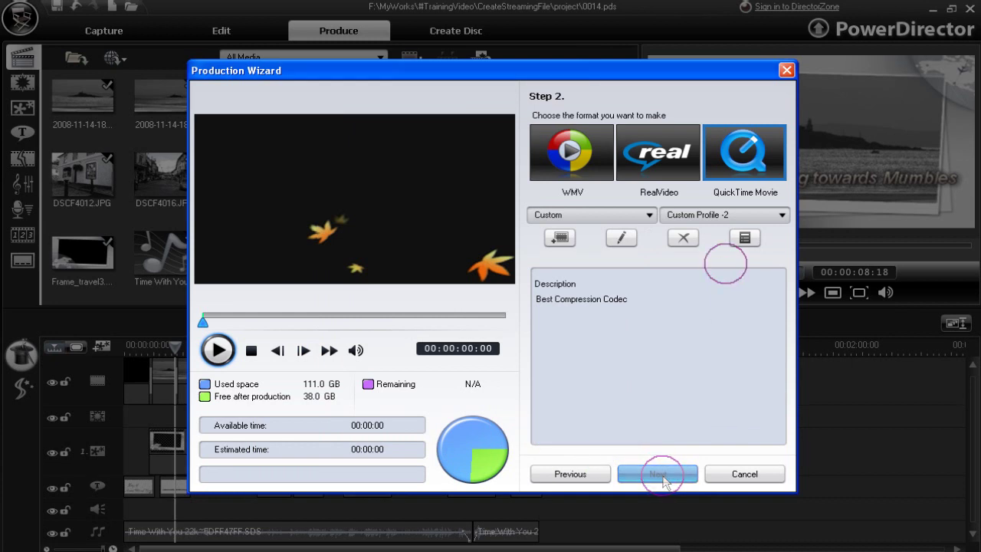
click(621, 241)
click(653, 121)
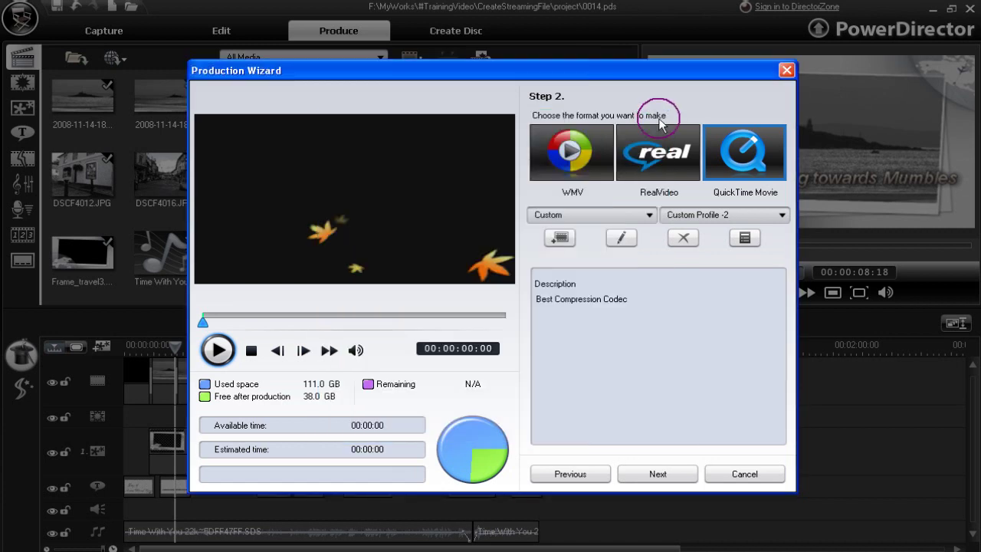
click(685, 240)
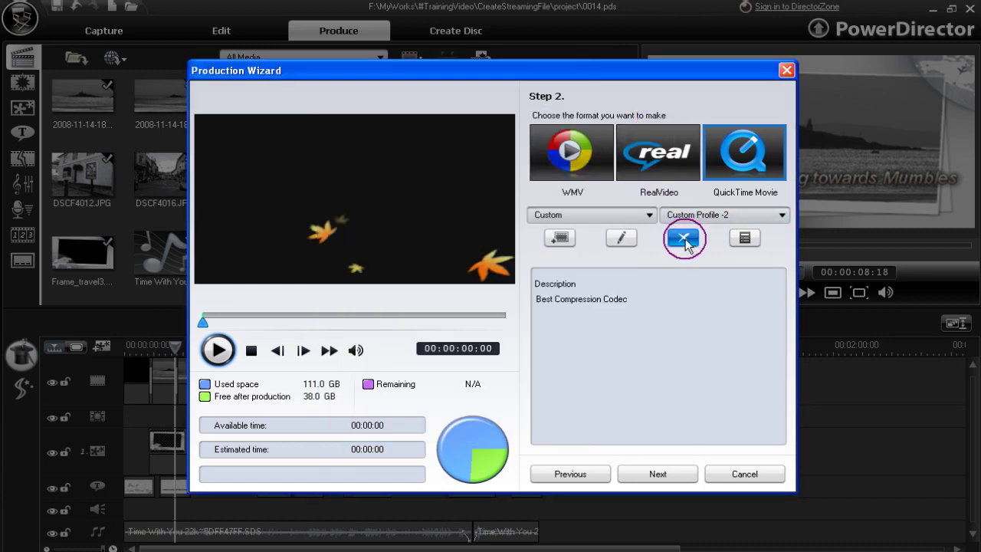
Name the QuickTime output Test001, disable preview during production, and start rendering.
click(659, 474)
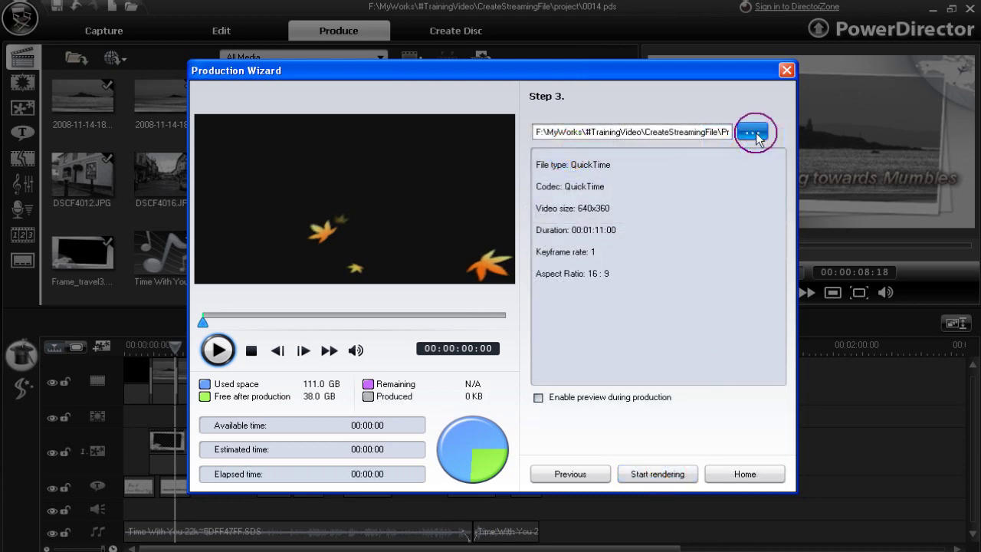
click(753, 133)
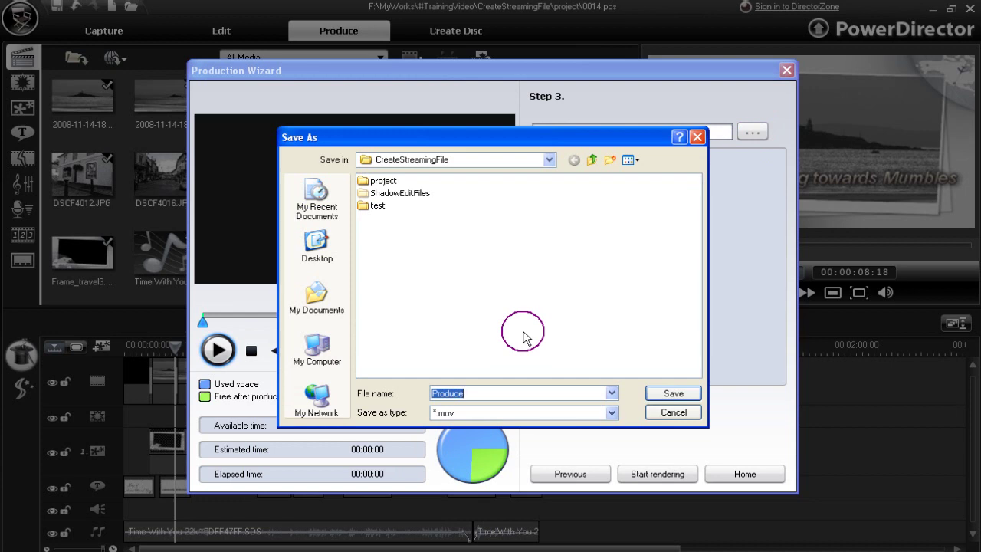
text(Test001)
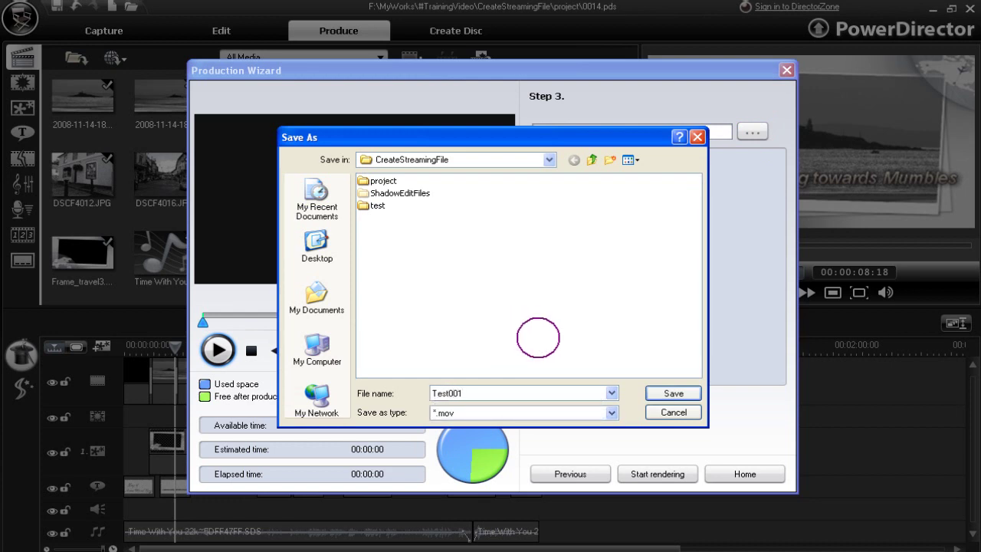
click(673, 394)
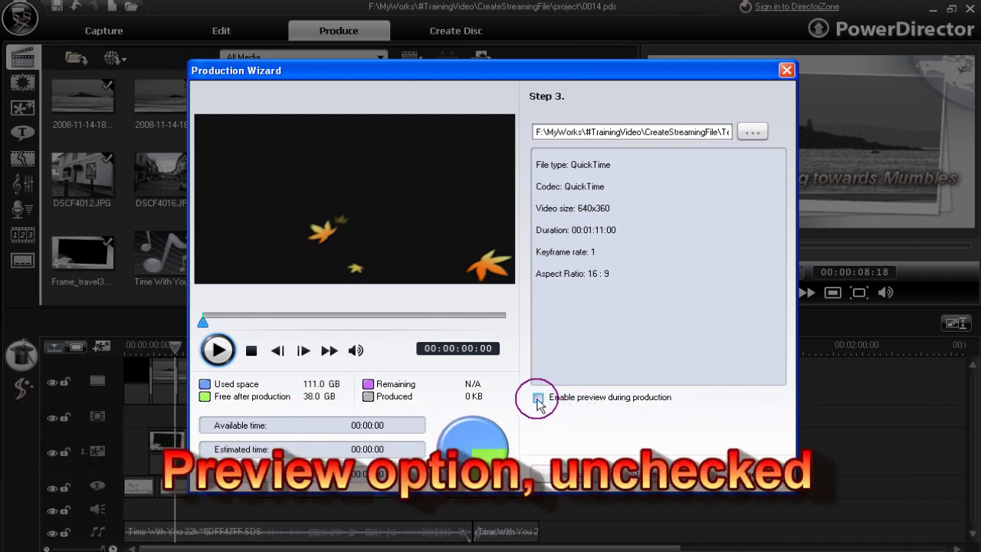
click(538, 399)
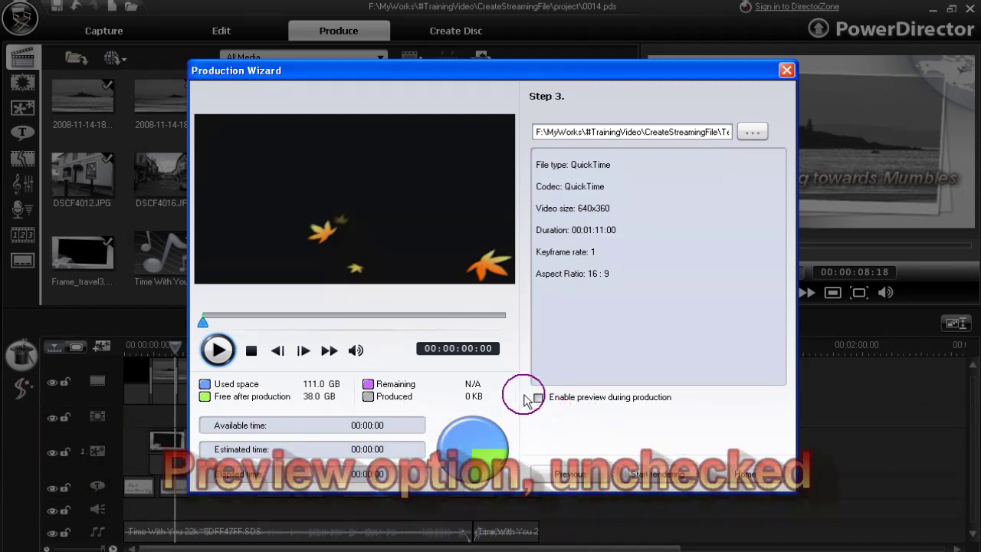
click(663, 475)
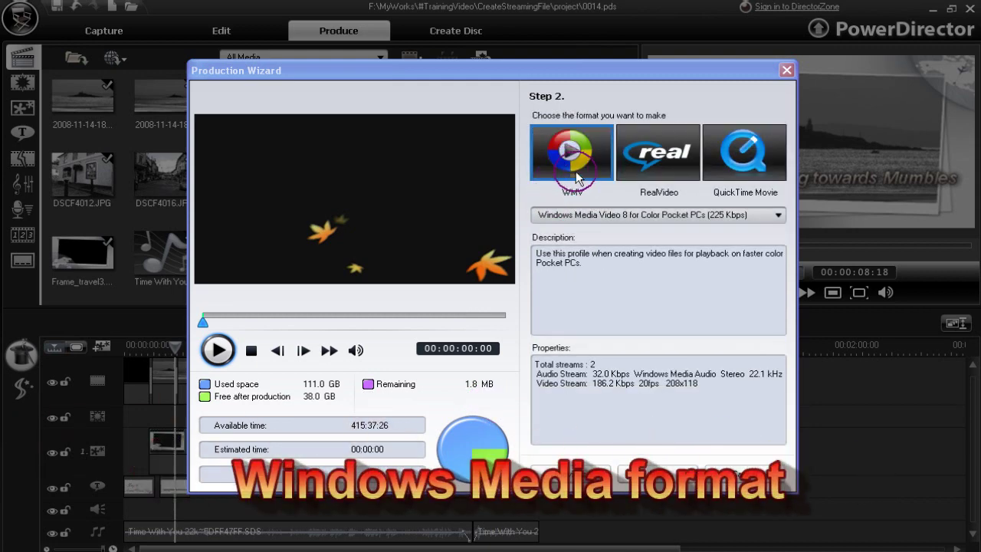
Set the WMV profile to Windows Media Video 9 for Local Area Network (256 Kbps).
click(779, 215)
drag(780, 258, 779, 310)
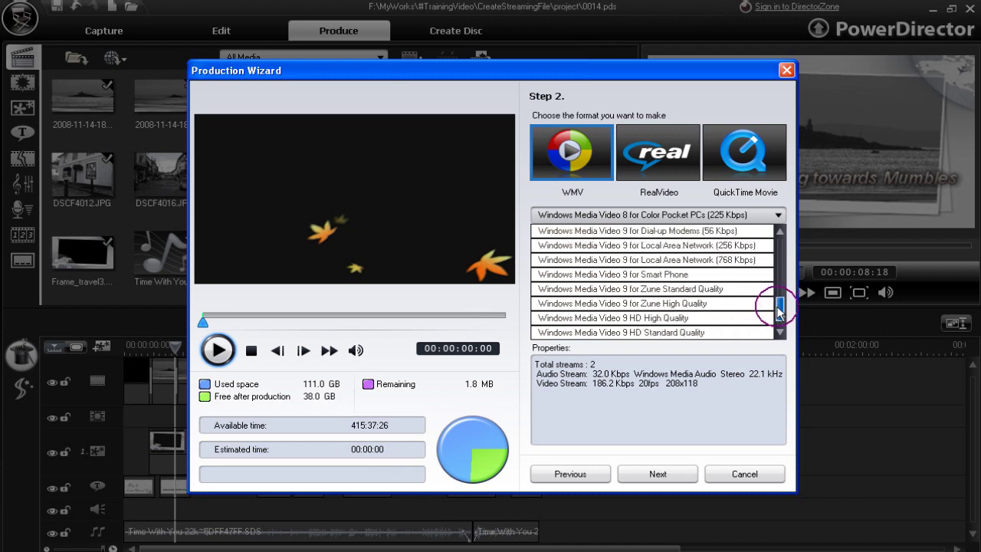
click(703, 300)
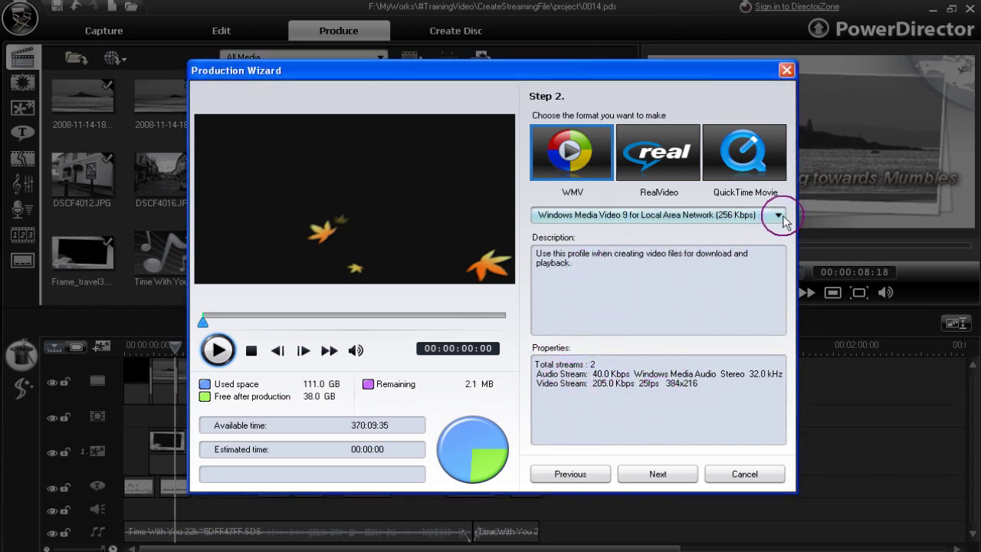
click(779, 215)
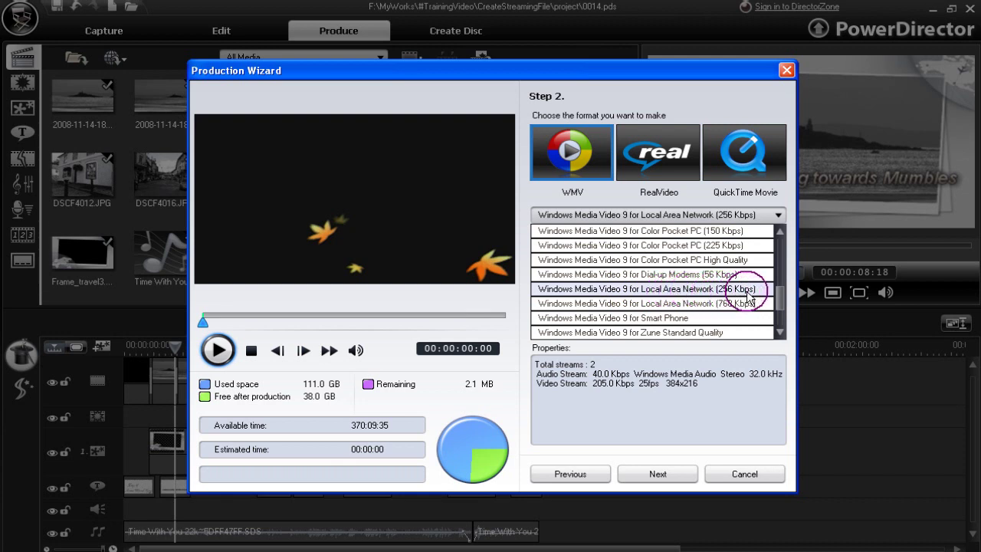
click(786, 198)
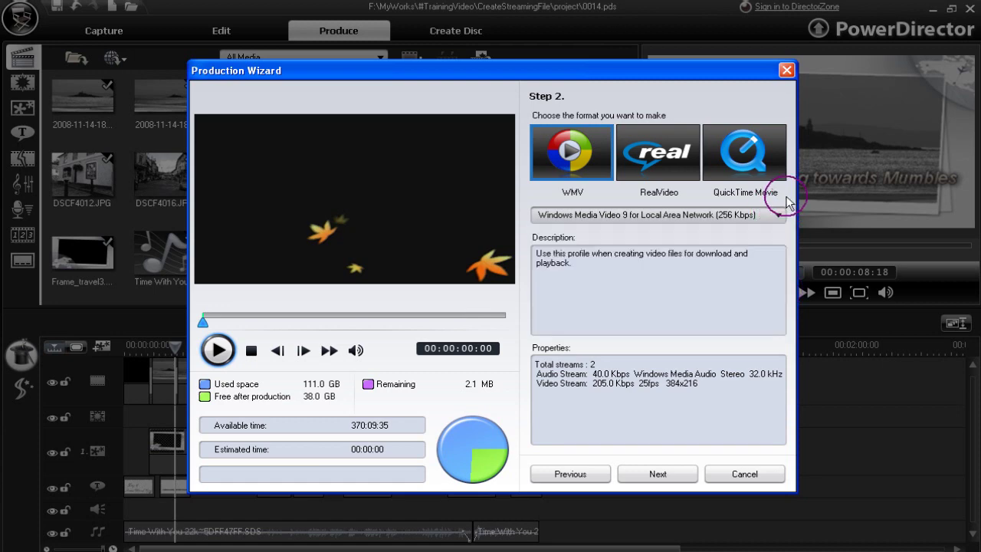
key(Return)
Save the WMV output as test002.wmv in the CreateStreamingFile folder.
click(757, 134)
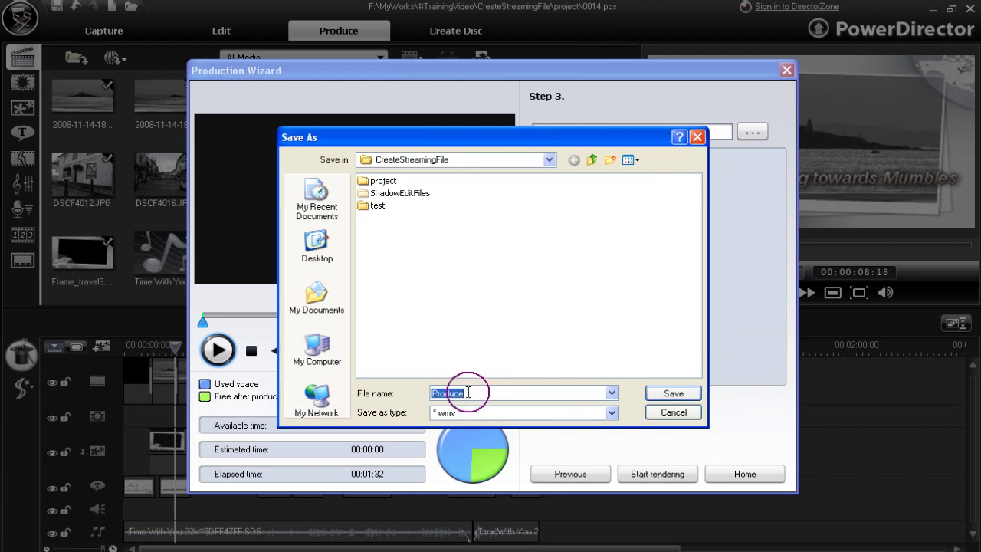
text(tes)
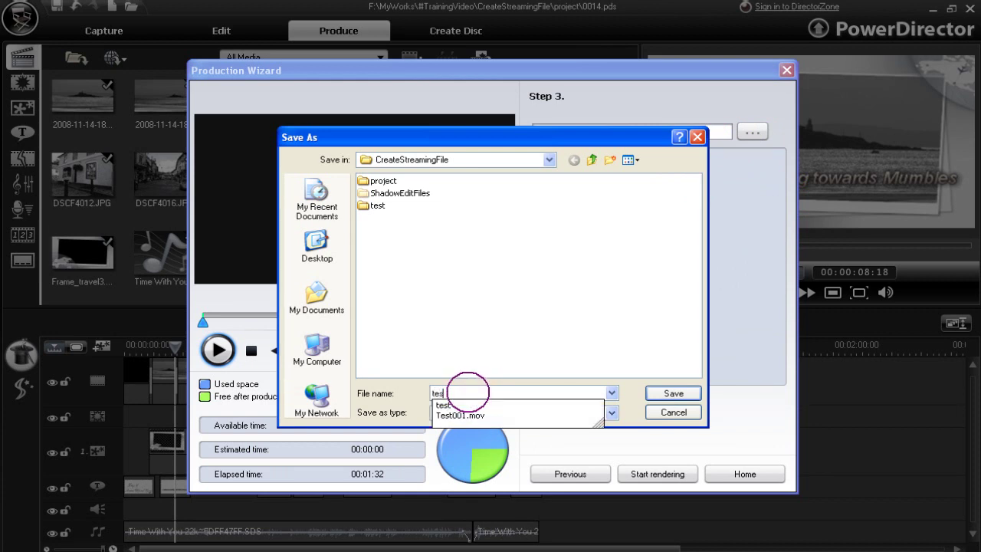
text(t002)
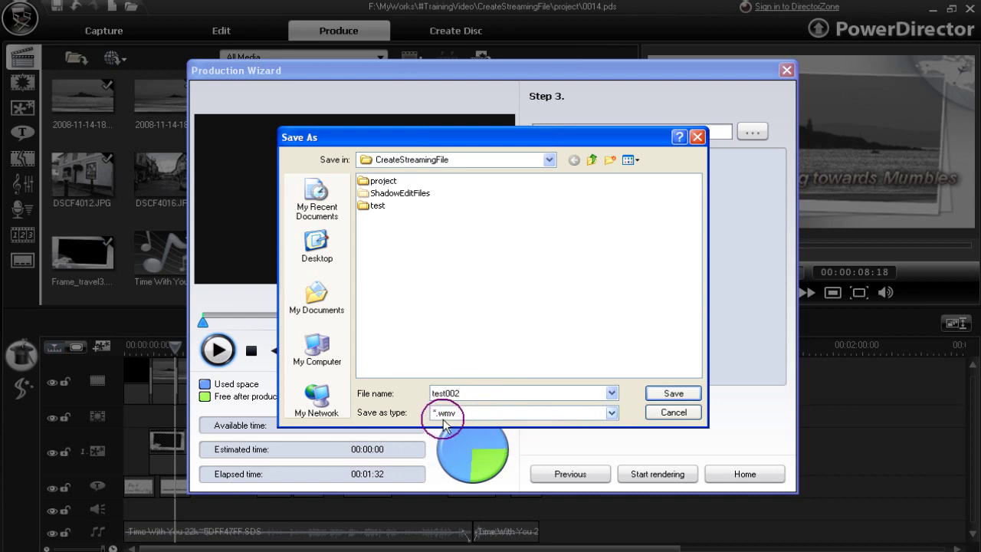
click(673, 394)
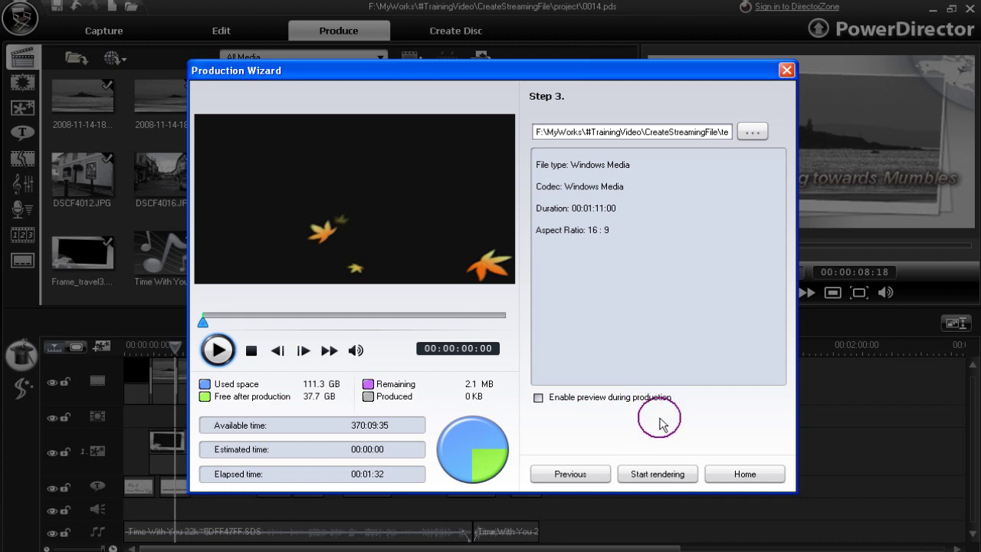
Render test002, then reposition and maximize Windows Media Player to watch it.
click(655, 474)
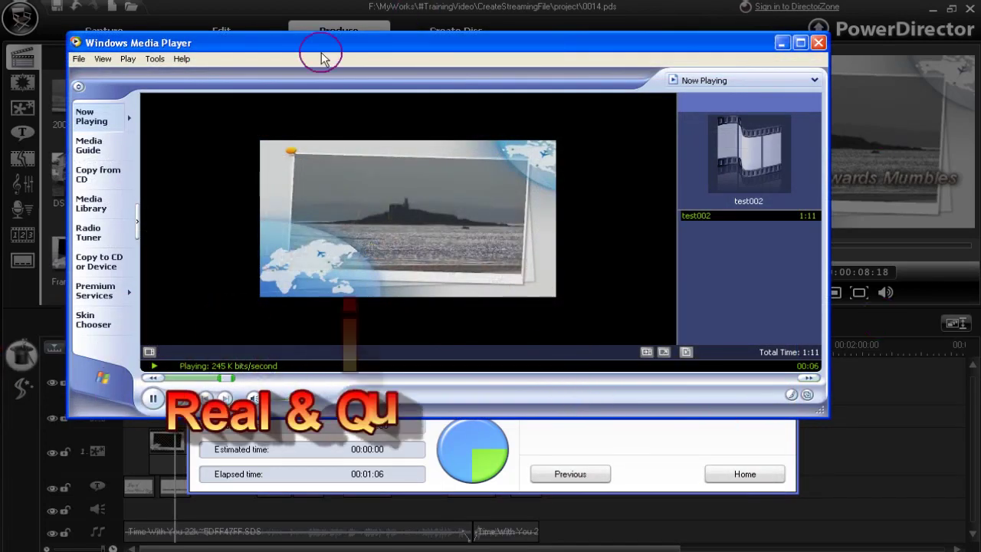
drag(413, 49, 434, 87)
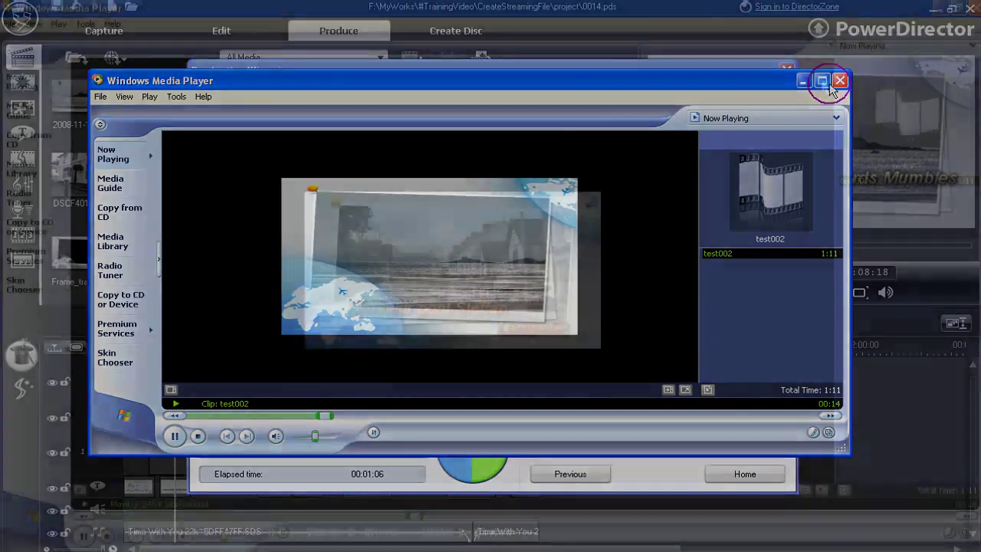
click(821, 80)
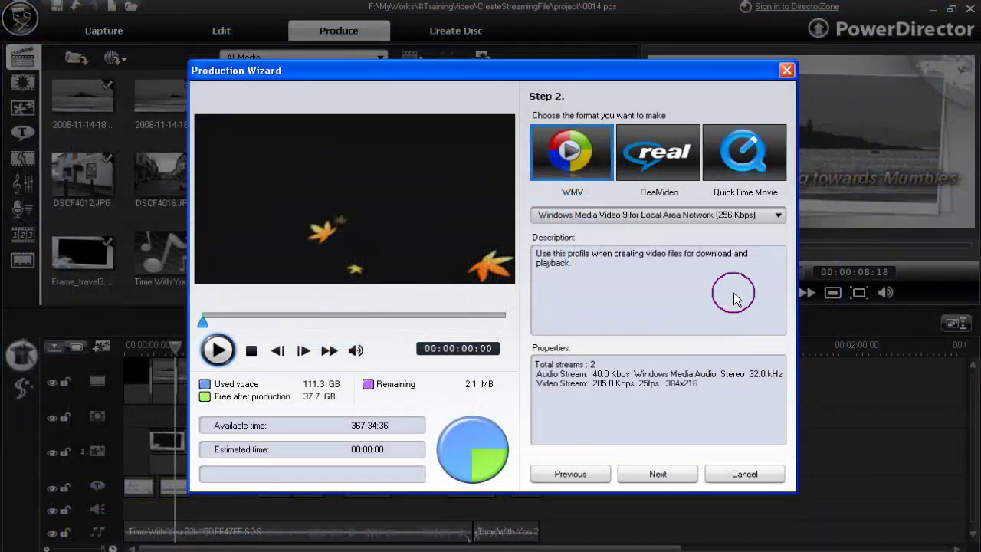
click(778, 216)
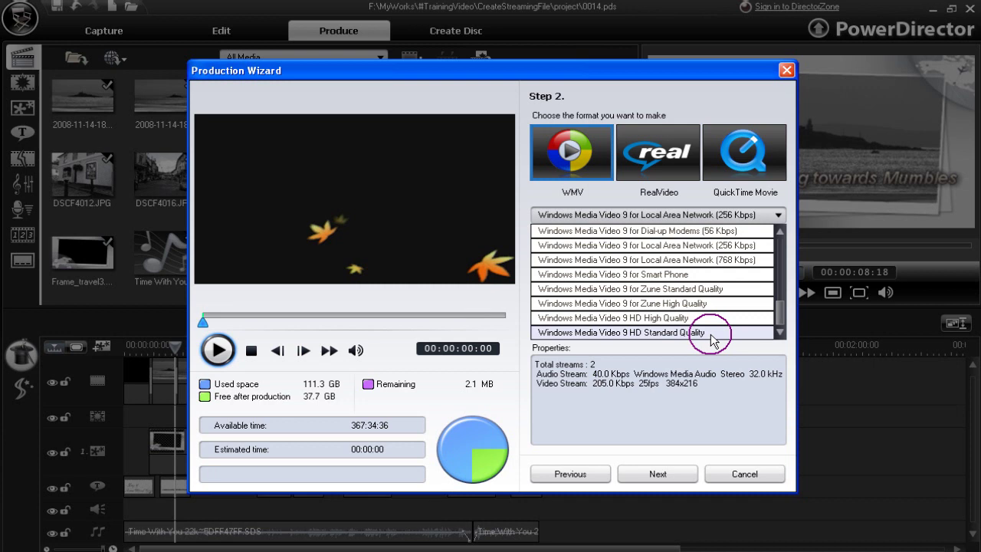
click(664, 154)
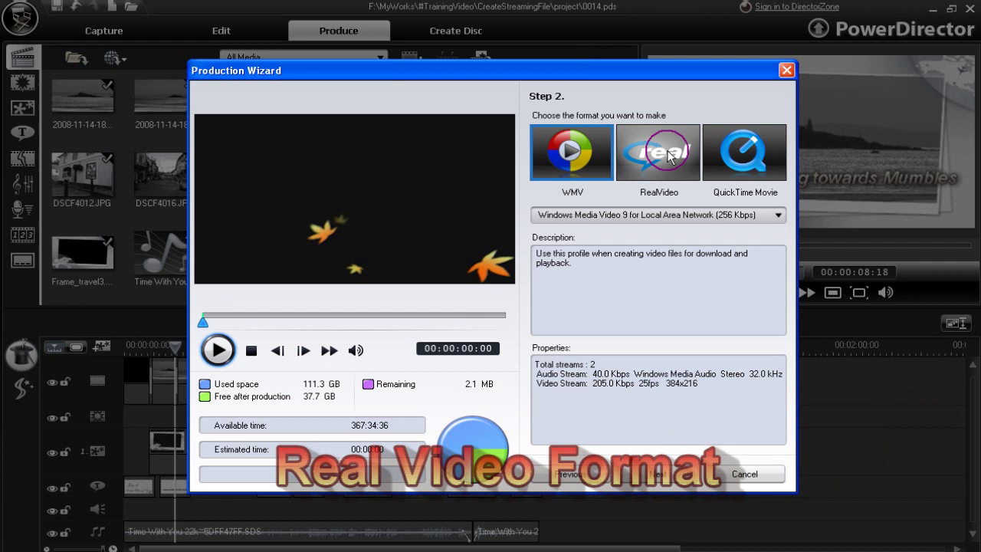
Switch the streaming output format to RealVideo.
click(670, 155)
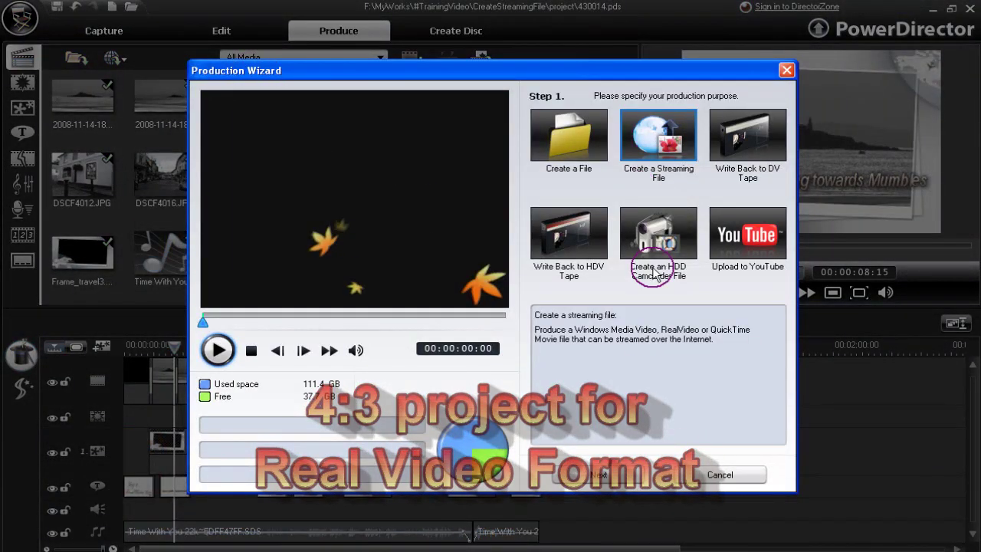
Choose RealVideo as the output format and target a 512Kbps DSL/Cable audience.
click(598, 473)
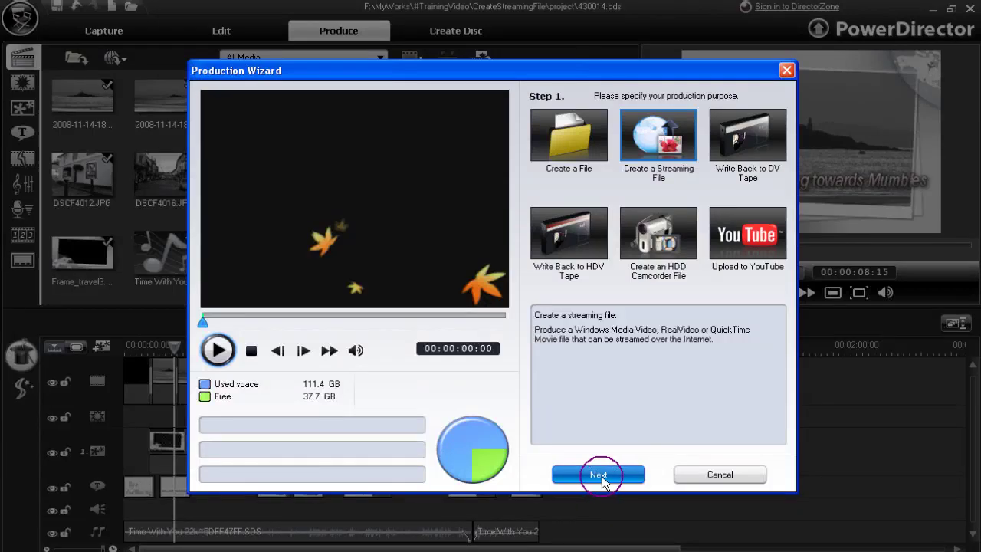
click(667, 154)
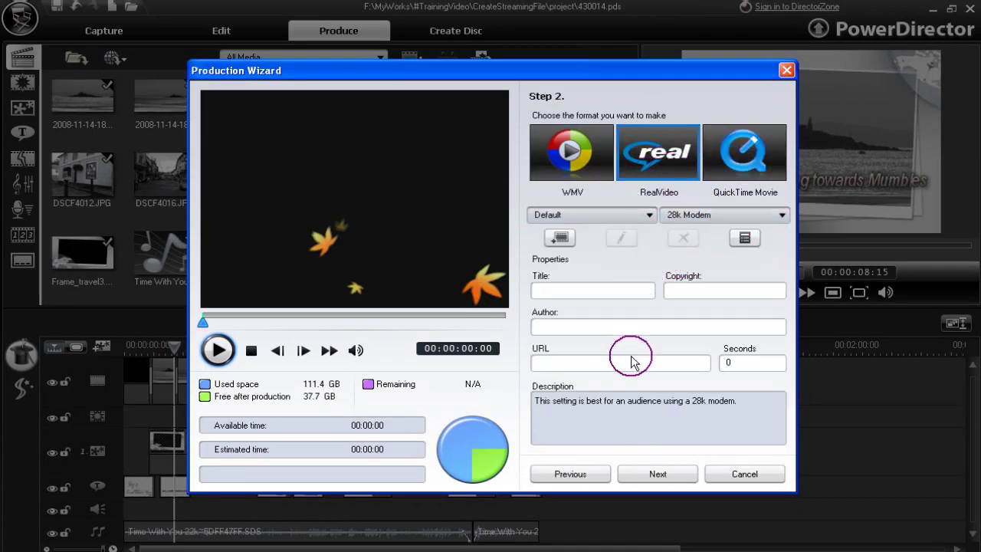
click(782, 216)
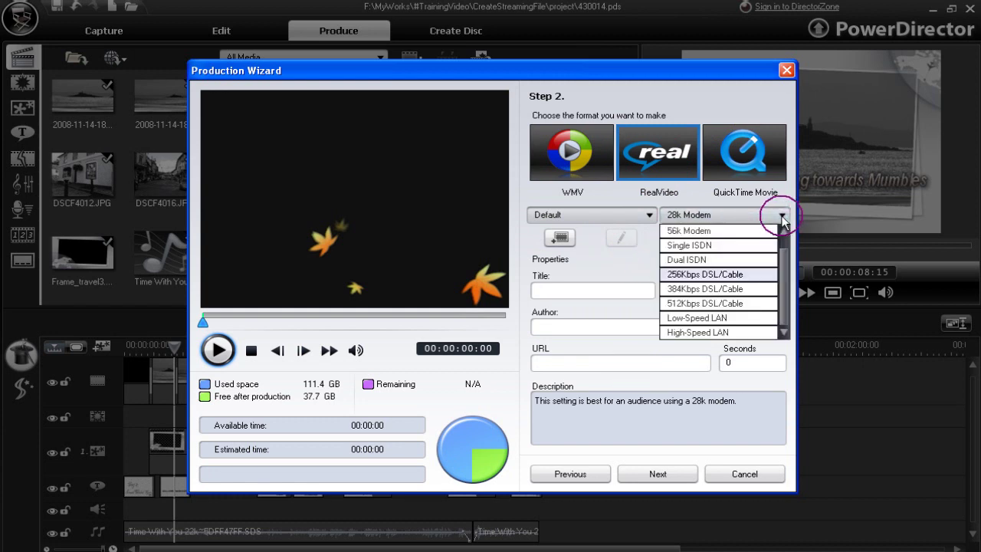
click(740, 304)
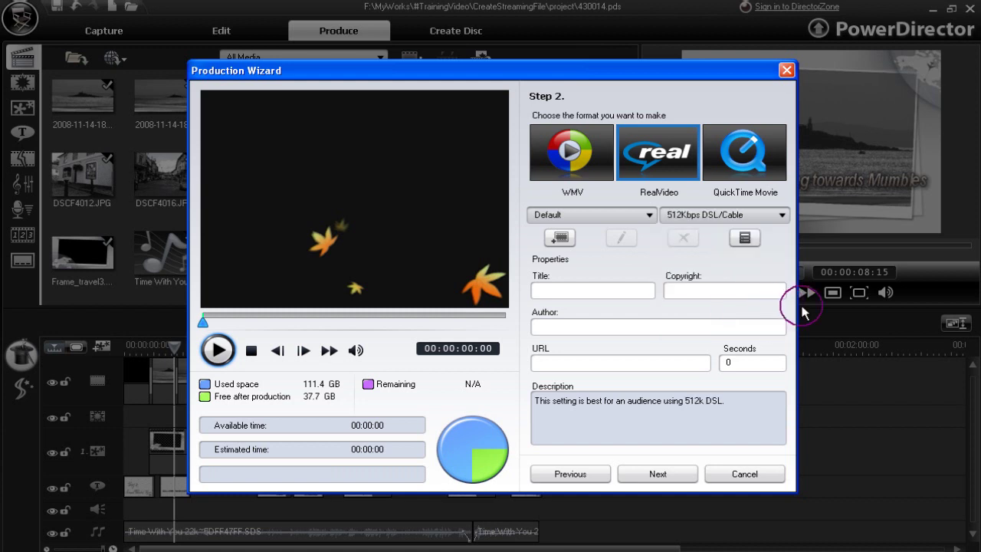
click(650, 216)
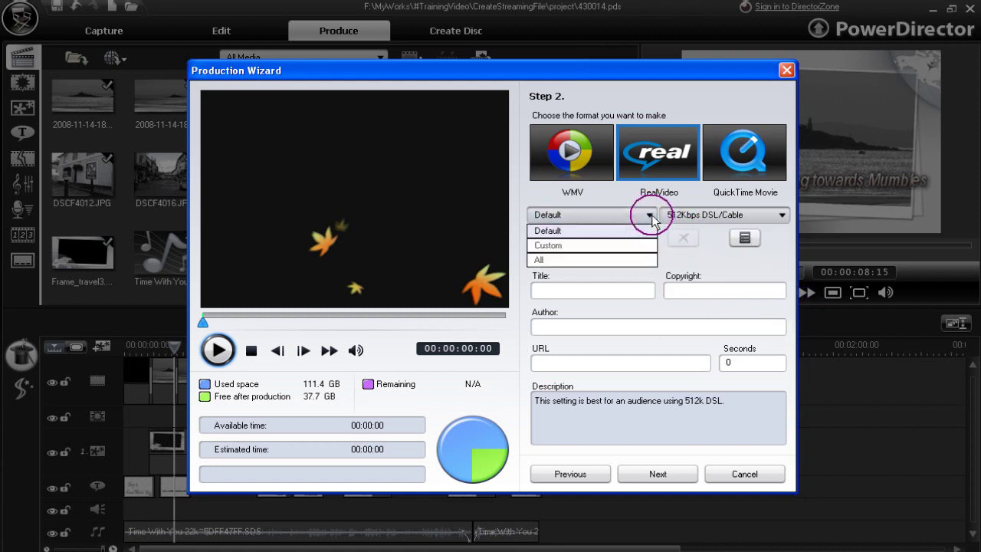
Keep the Default category and add a custom profile Test003 at 352x288 (CIF).
click(709, 259)
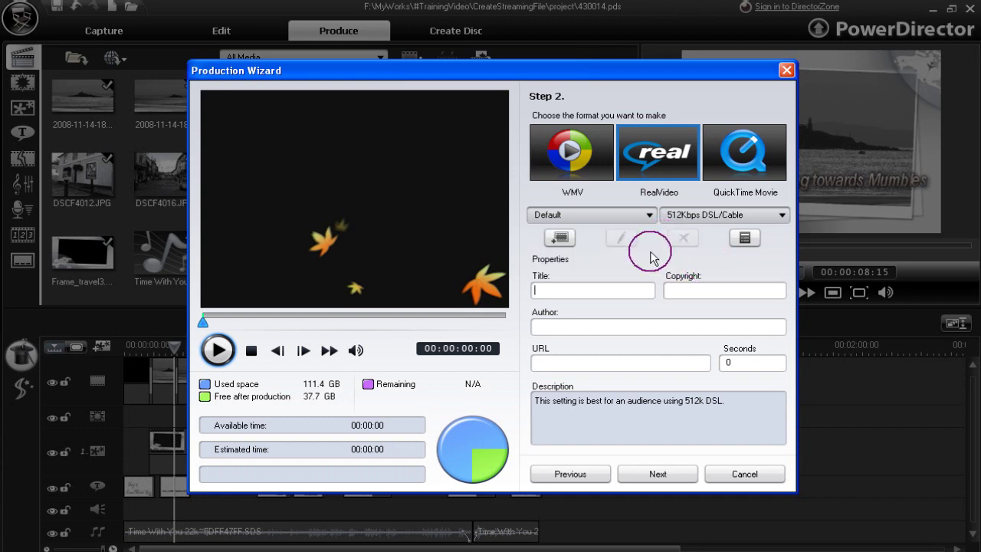
click(560, 238)
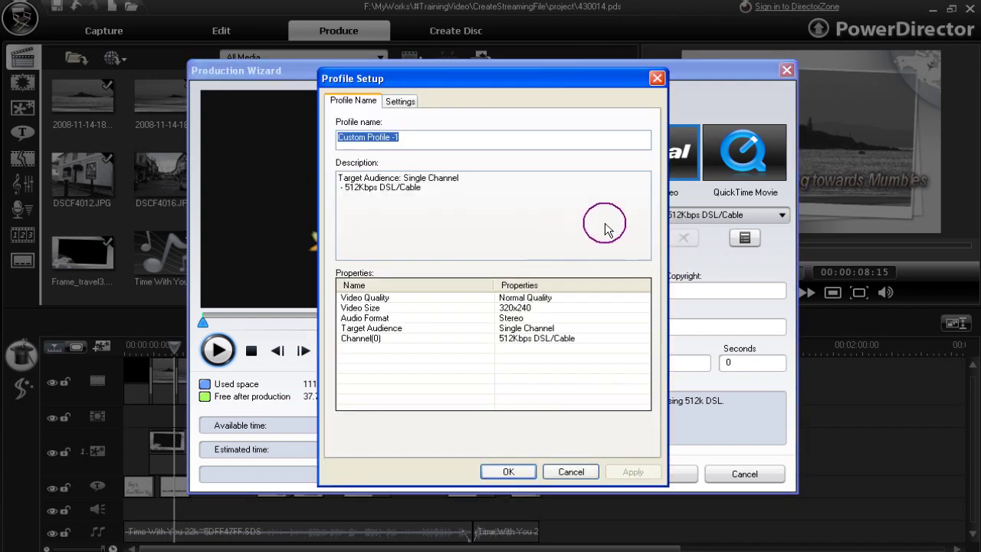
click(402, 102)
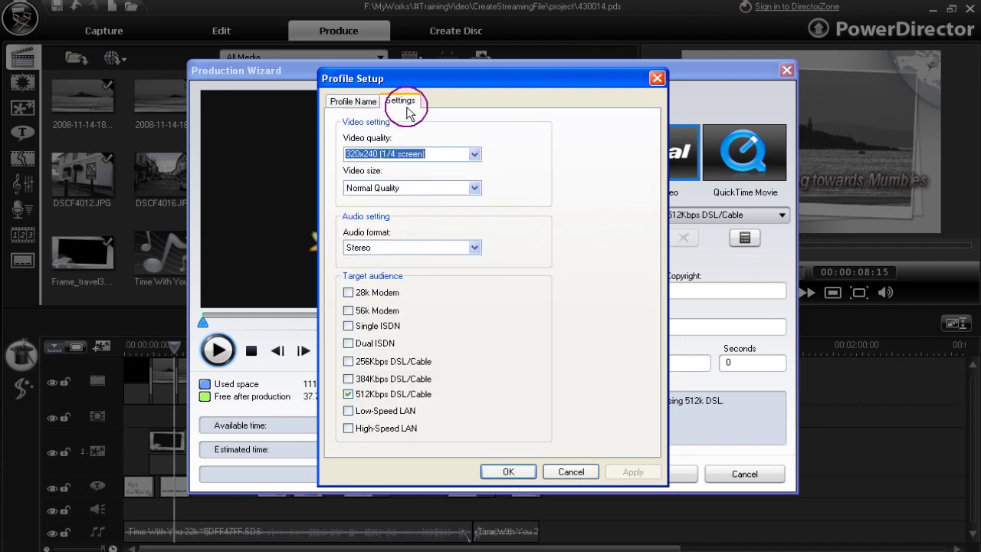
click(474, 154)
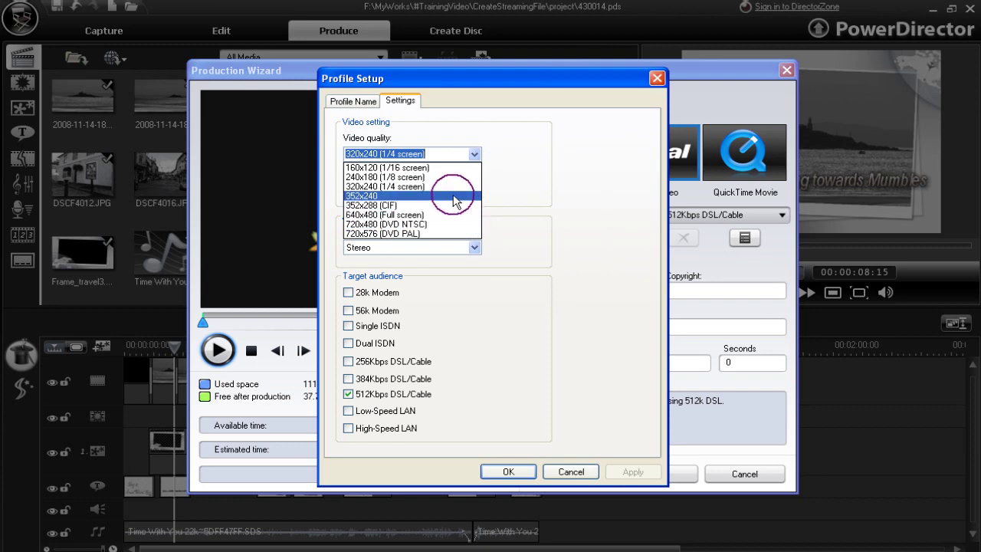
click(353, 101)
click(508, 471)
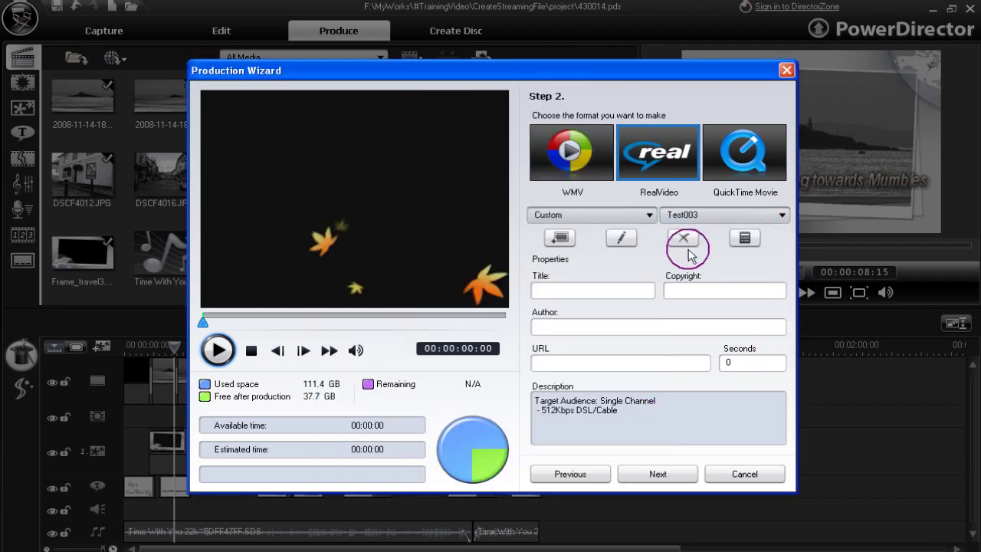
Reopen the Test003 profile to review its video and audio settings without changes.
click(635, 240)
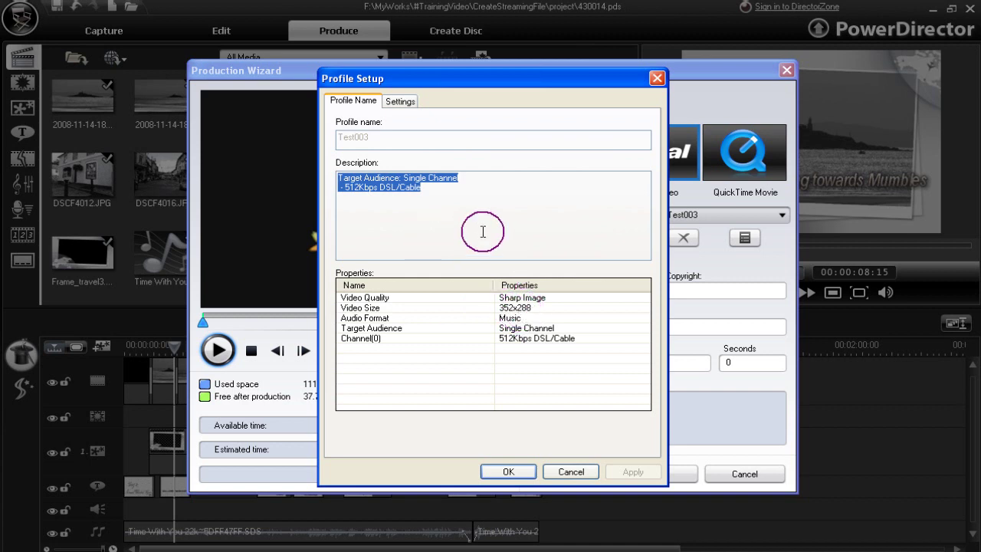
click(400, 102)
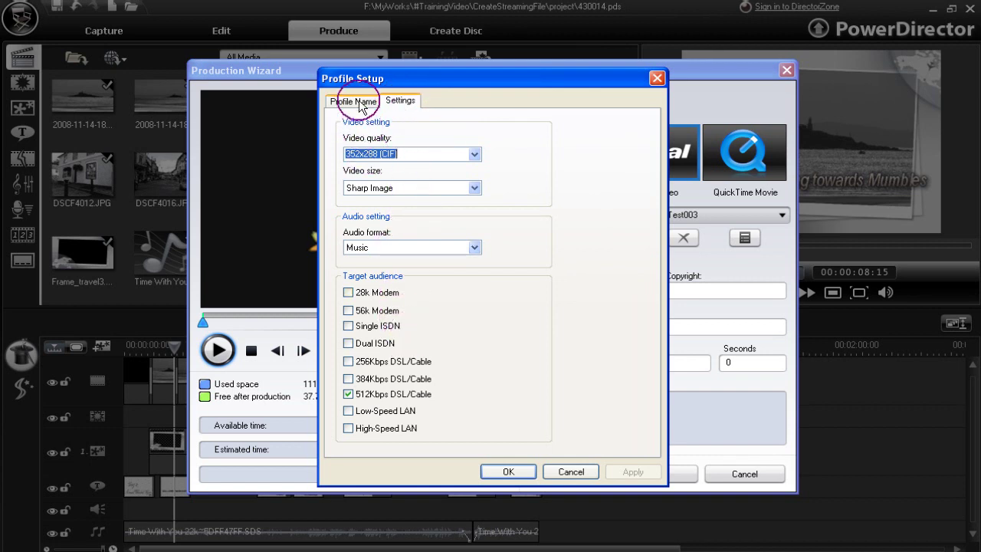
click(572, 473)
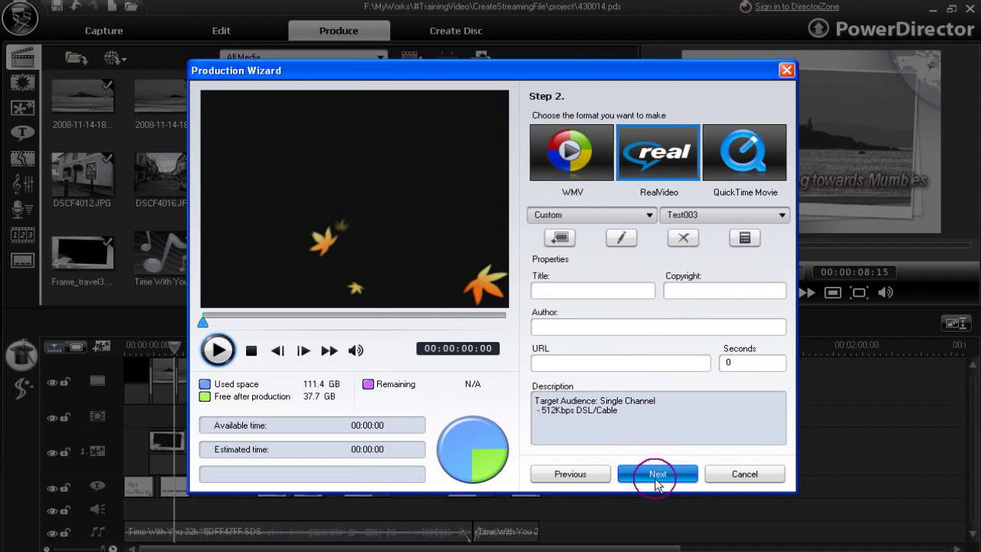
Enter 'Day17' as the RealVideo title.
click(548, 288)
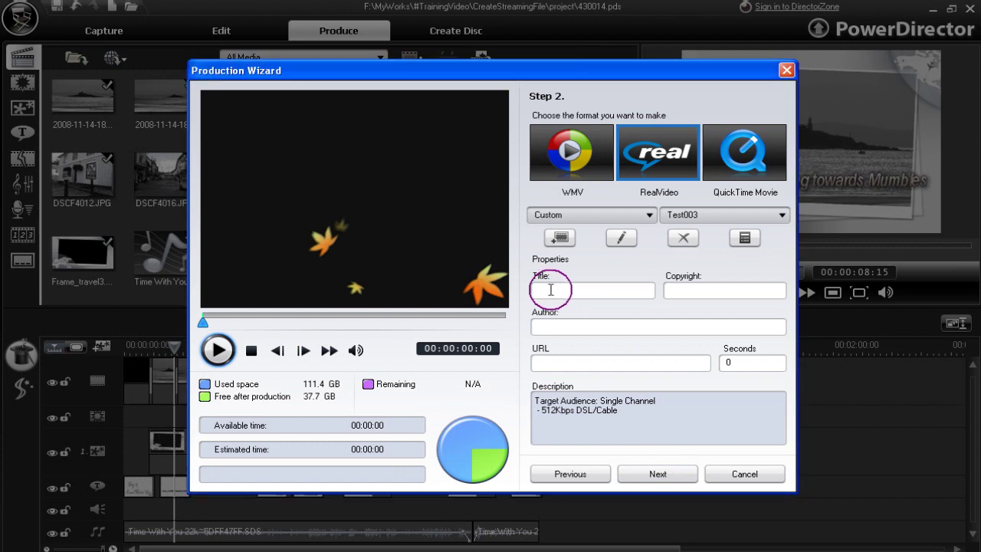
text(day17)
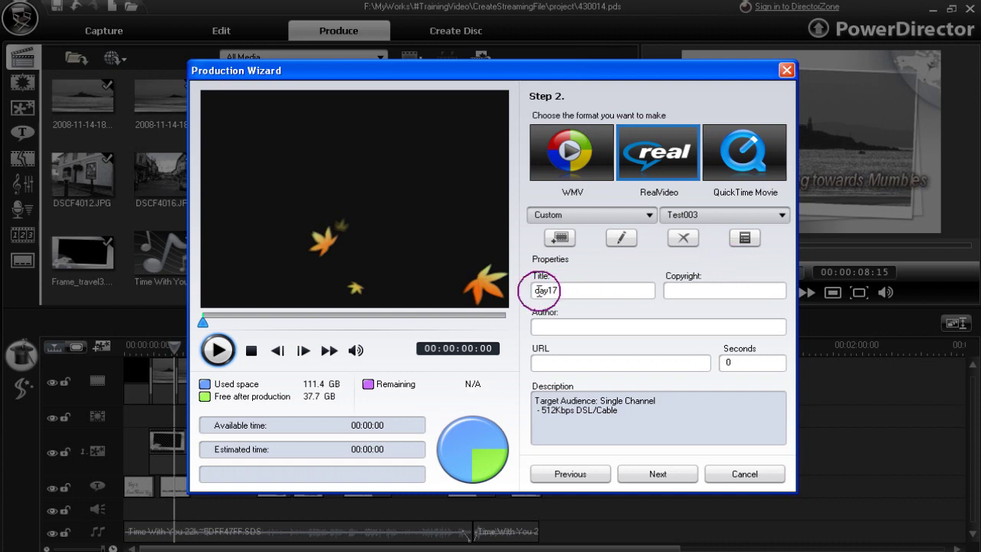
key(BackSpace)
key(BackSpace)
key(BackSpace)
key(BackSpace)
key(BackSpace)
text(Day17)
click(682, 290)
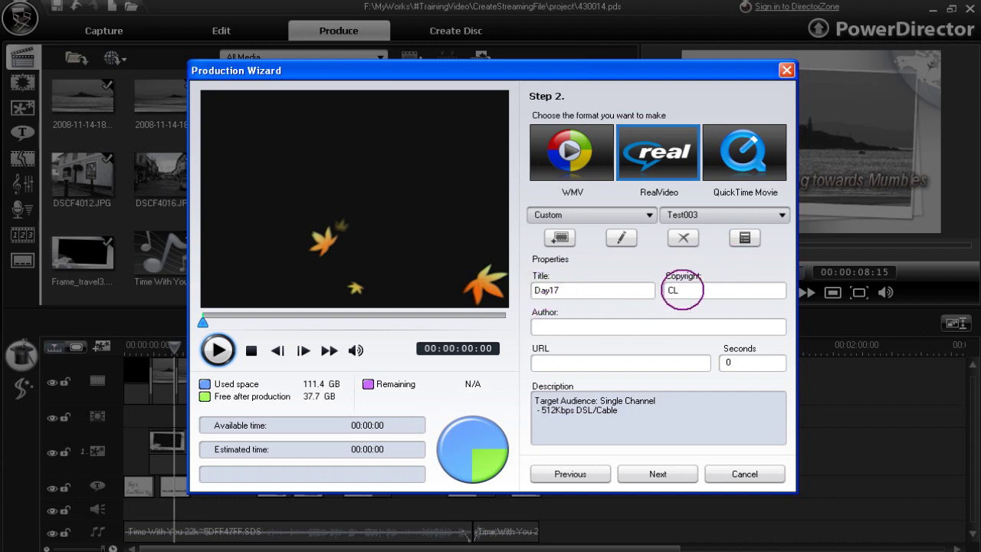
click(546, 323)
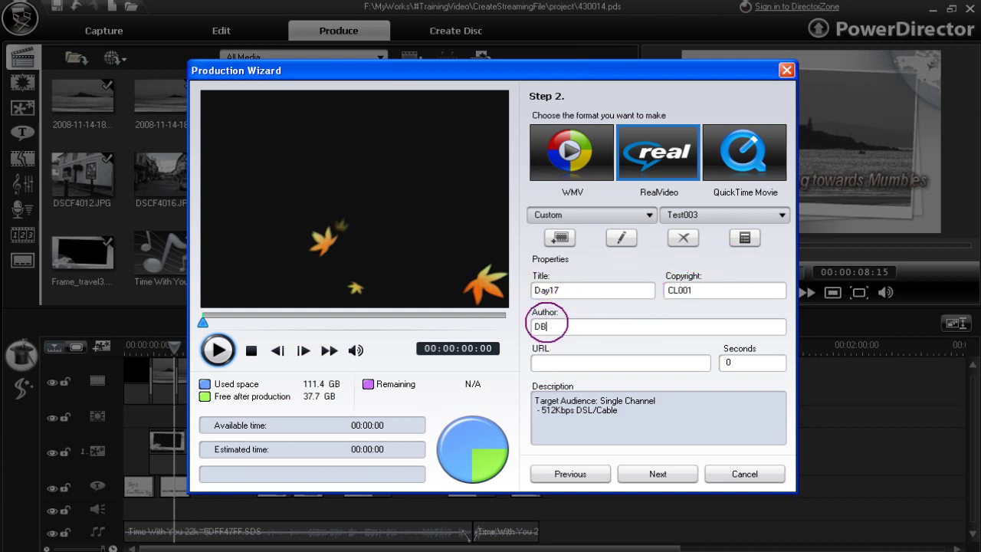
click(565, 365)
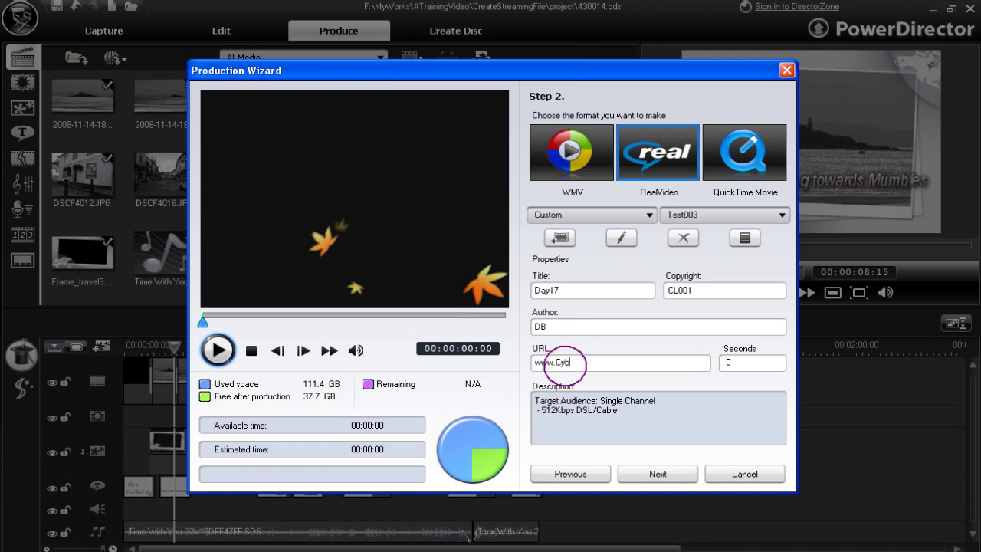
click(652, 474)
click(752, 134)
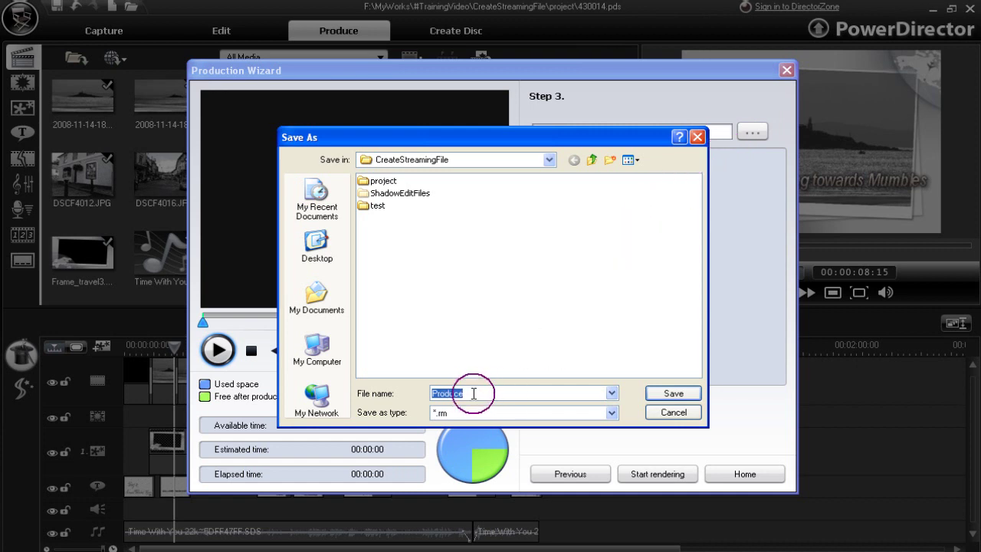
Save the output as test003.rm in the CreateStreamingFile folder.
text(test)
text(00)
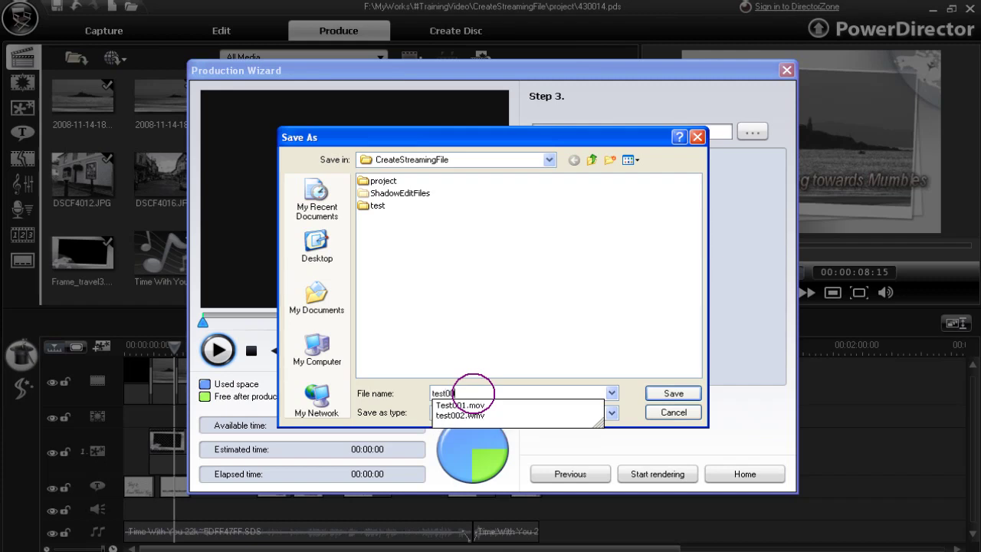
text(3)
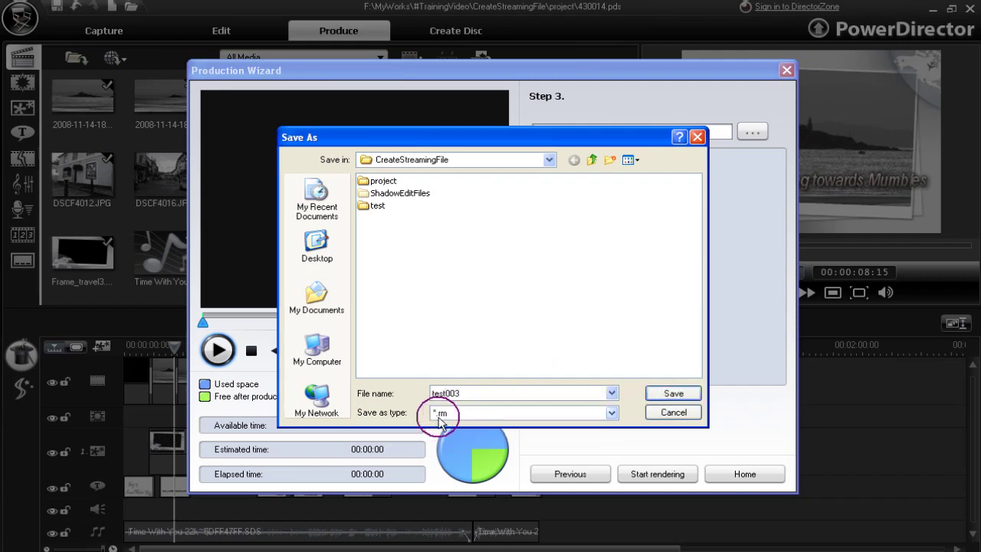
click(678, 393)
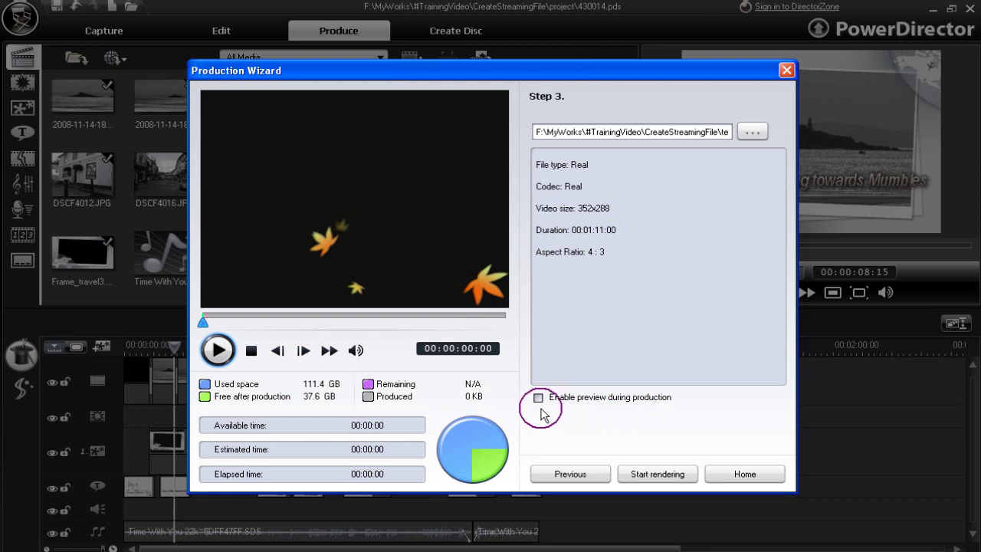
Render test003 as RealVideo, then open the WMV profile list for the next production.
click(658, 474)
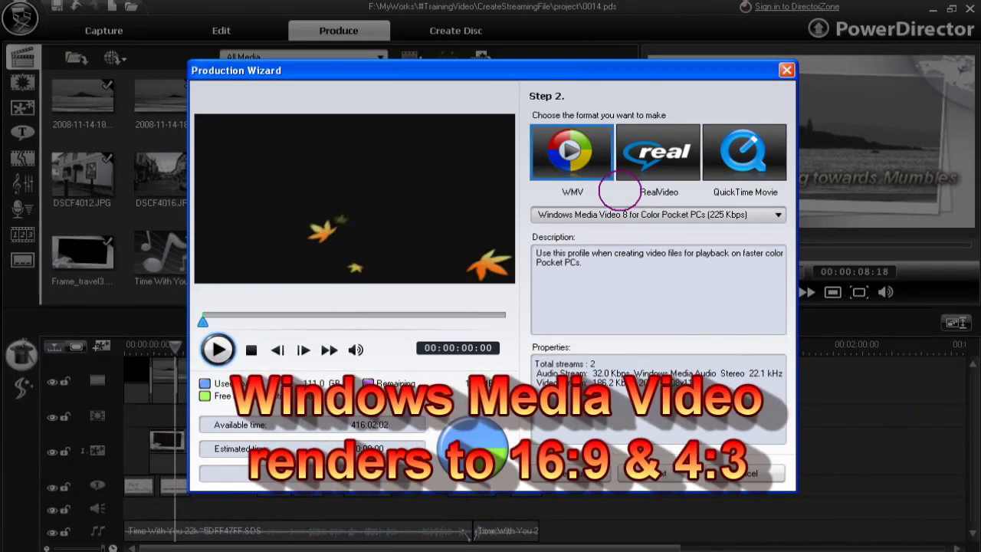
click(777, 215)
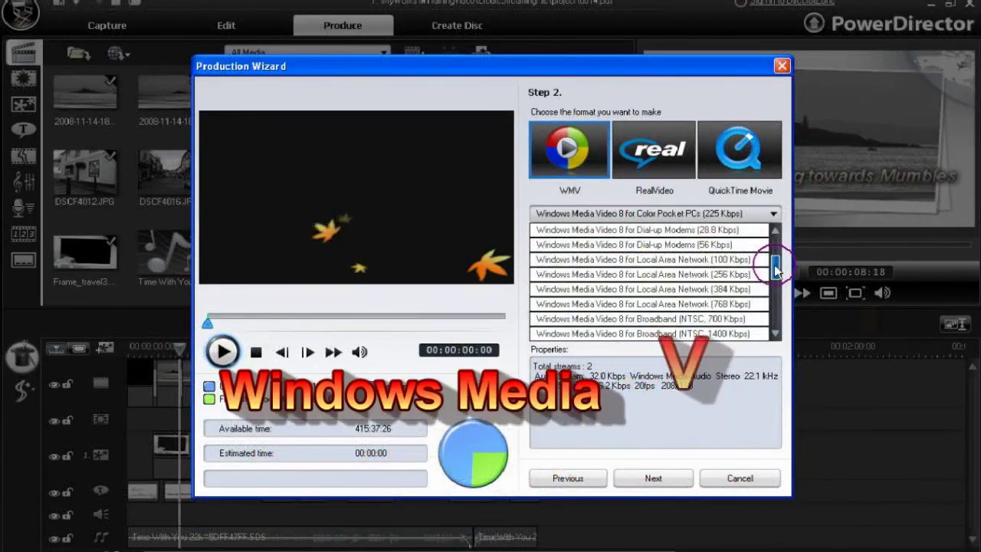